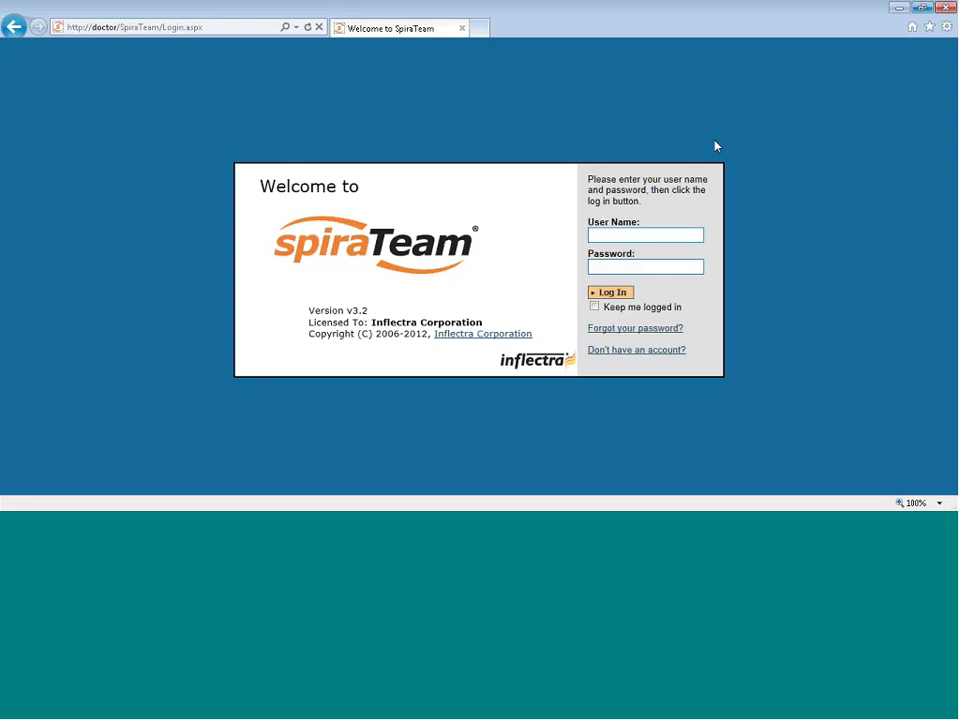
Pick the saved user account from the User Name autocomplete list.
click(618, 235)
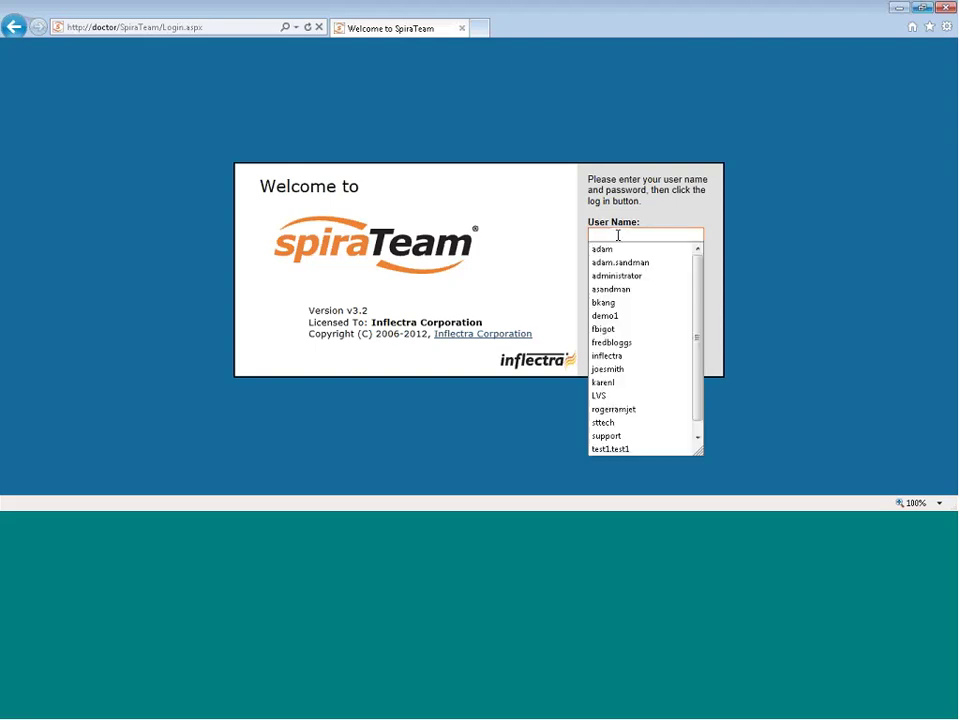
click(655, 342)
Log in with Keep me logged in and scroll My Page to My Assigned Requirements.
click(594, 306)
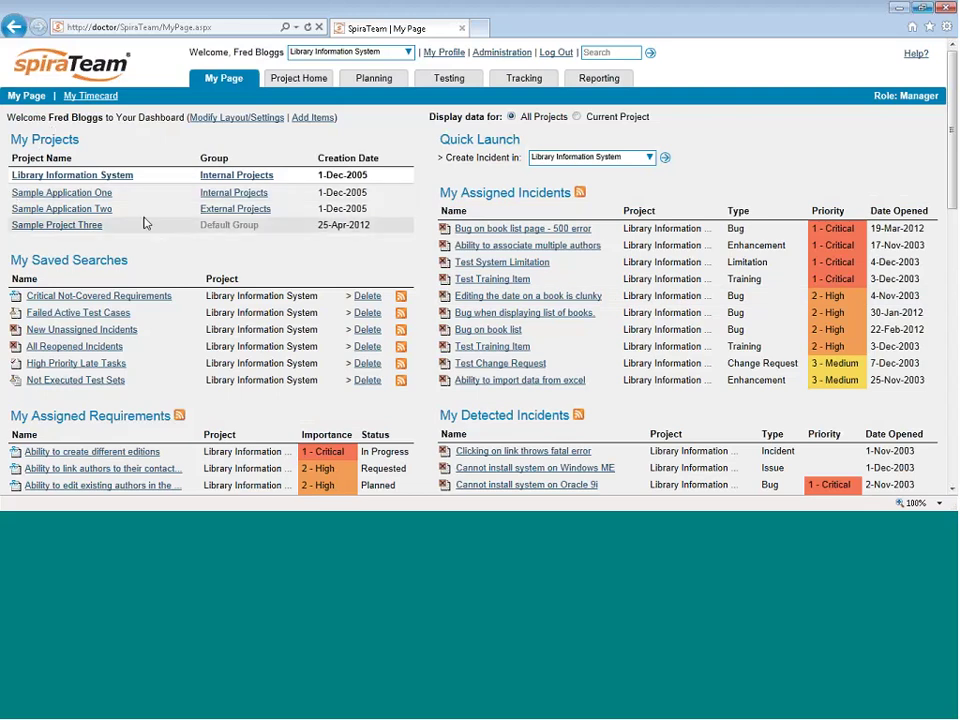
scroll(143, 223, down, 2)
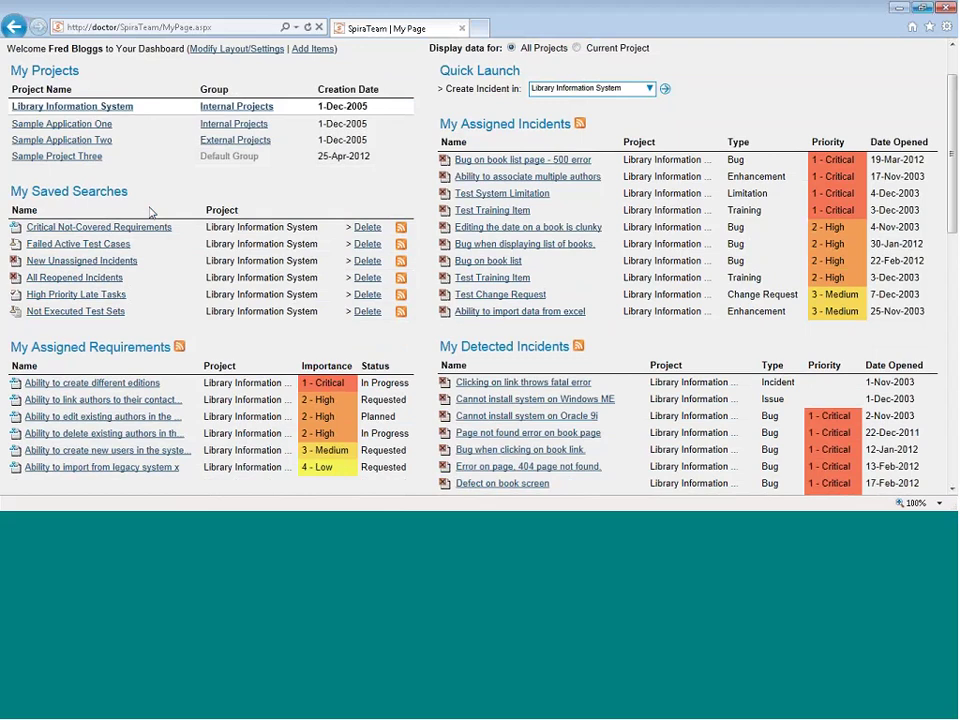
scroll(150, 212, down, 1)
scroll(150, 212, down, 3)
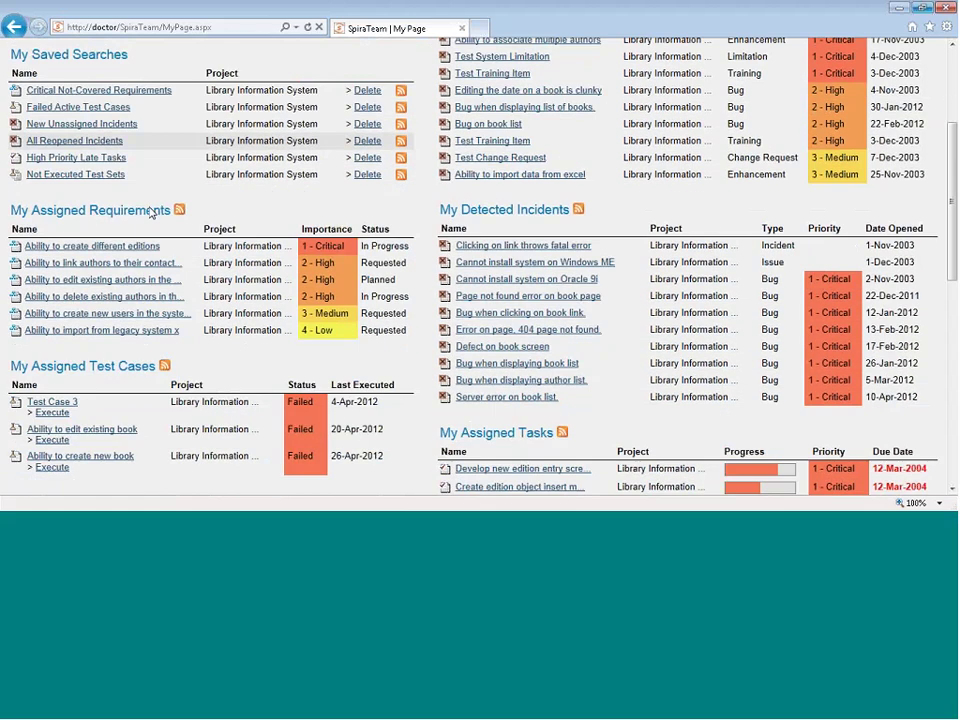
triple_click(74, 209)
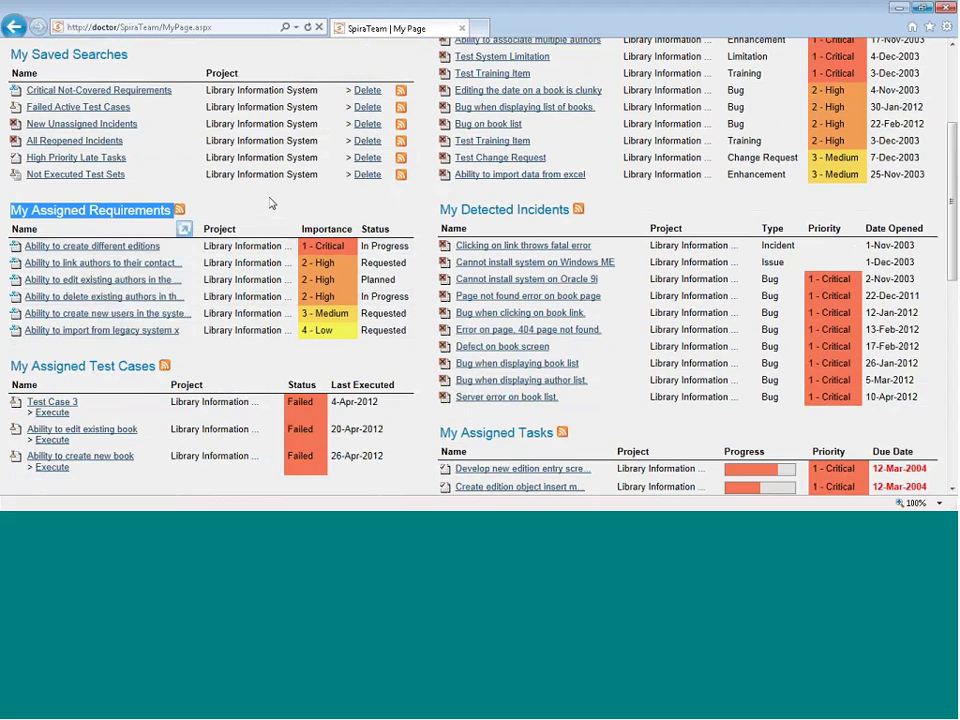
Point out the My Assigned Test Cases and My Assigned Test Sets panels.
scroll(270, 203, down, 3)
click(10, 230)
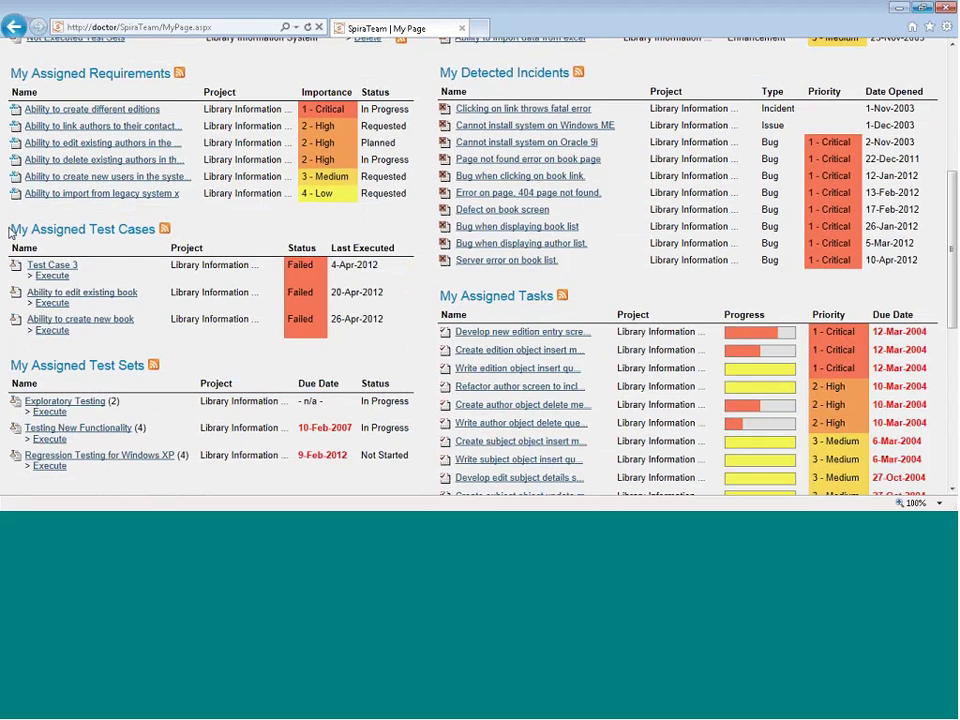
drag(10, 231, 170, 247)
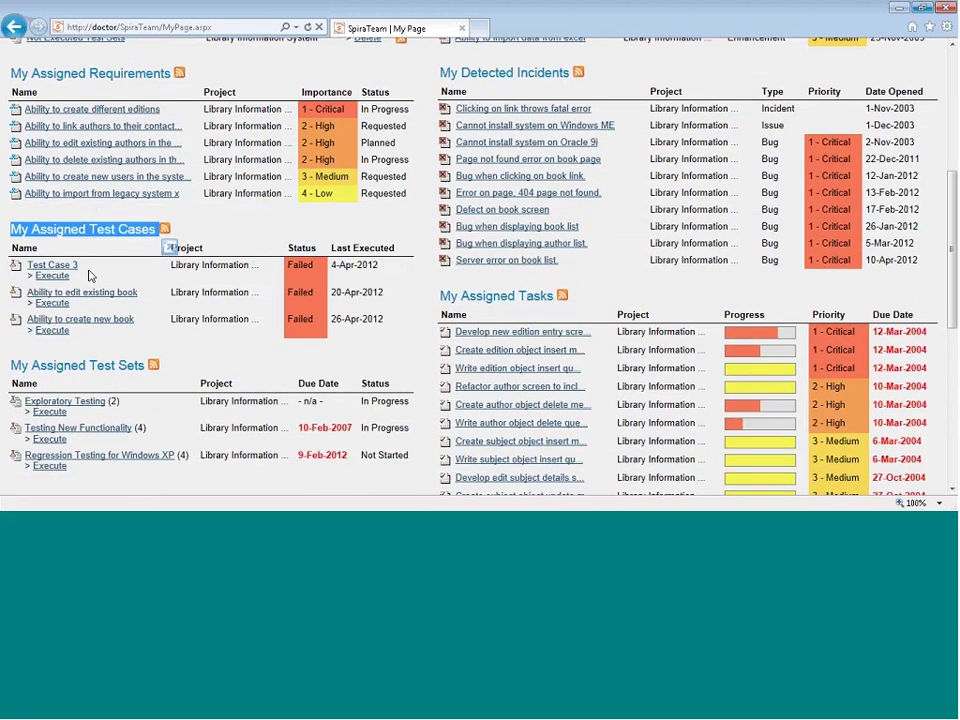
drag(10, 366, 134, 368)
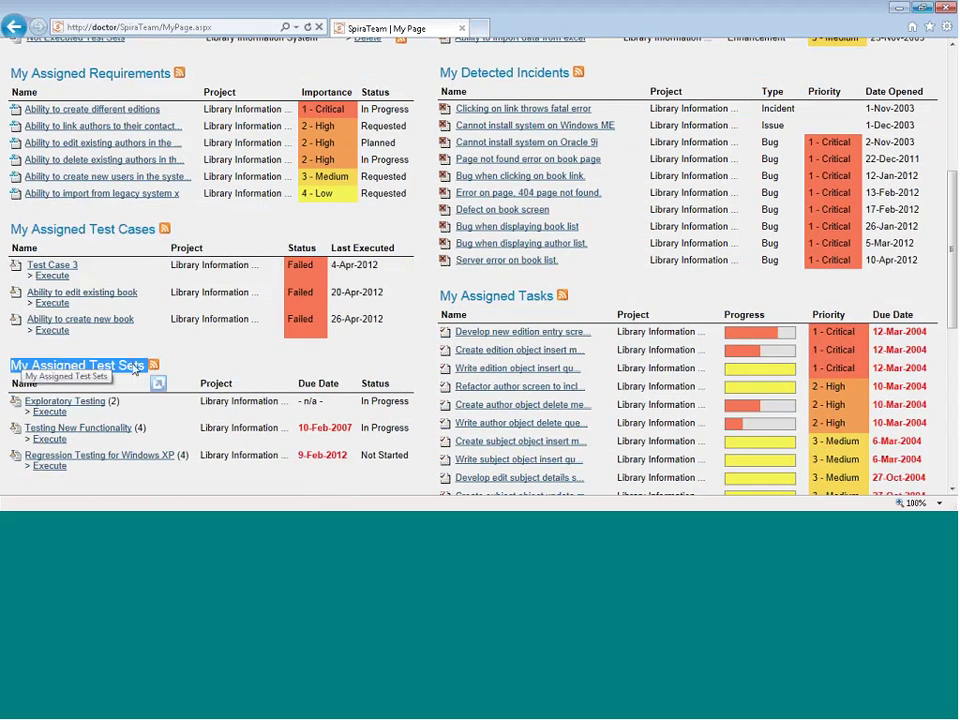
click(114, 347)
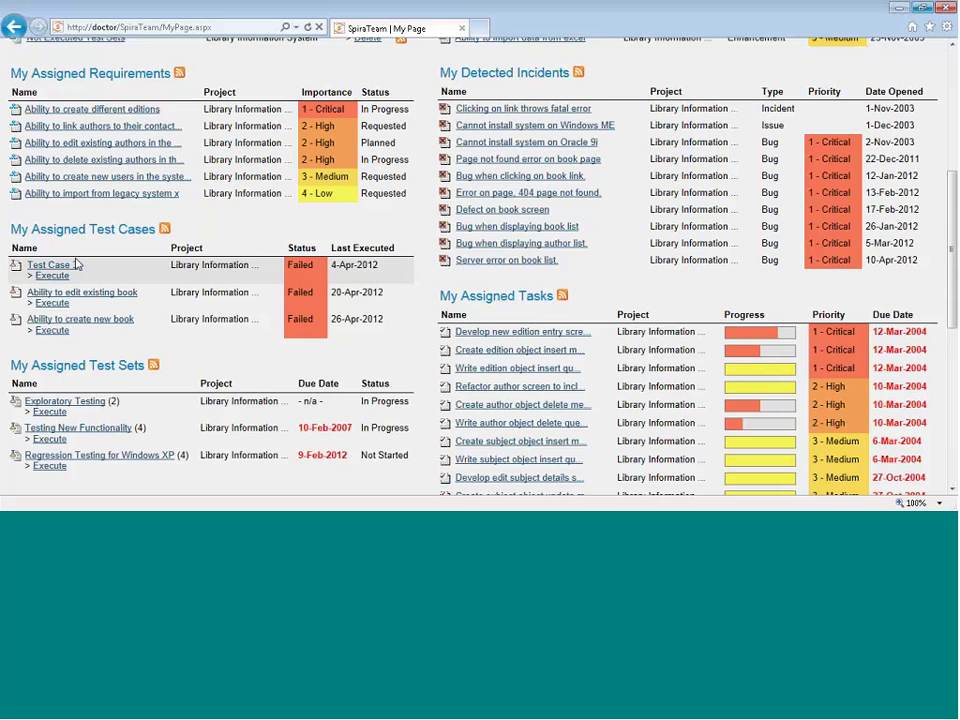
Scroll further down and point out the My Pending Test Runs panel.
scroll(167, 355, down, 1)
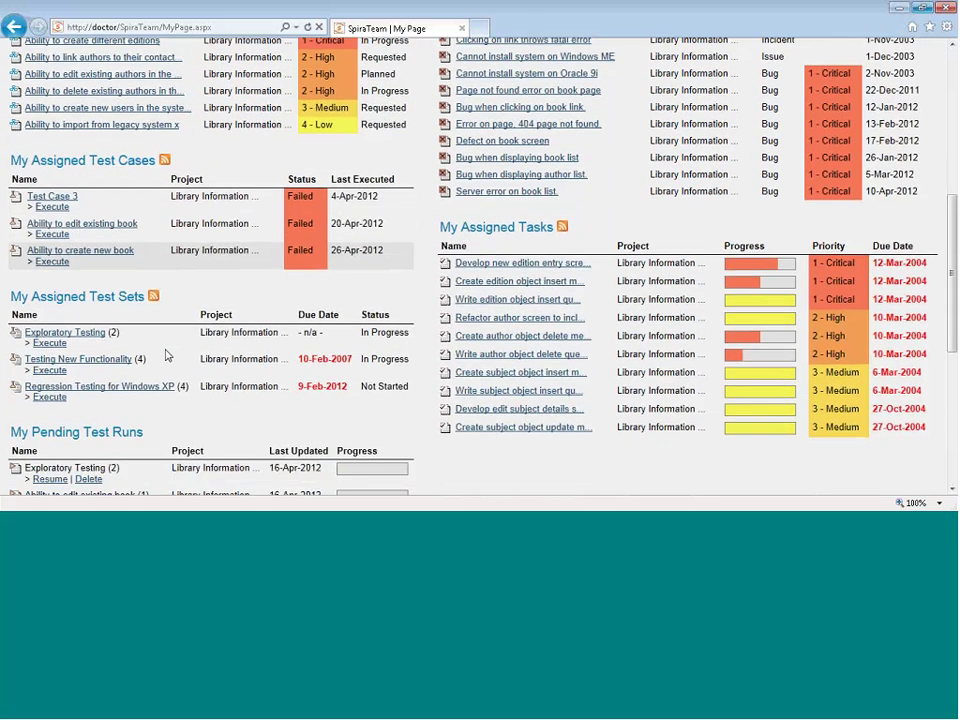
scroll(167, 355, down, 3)
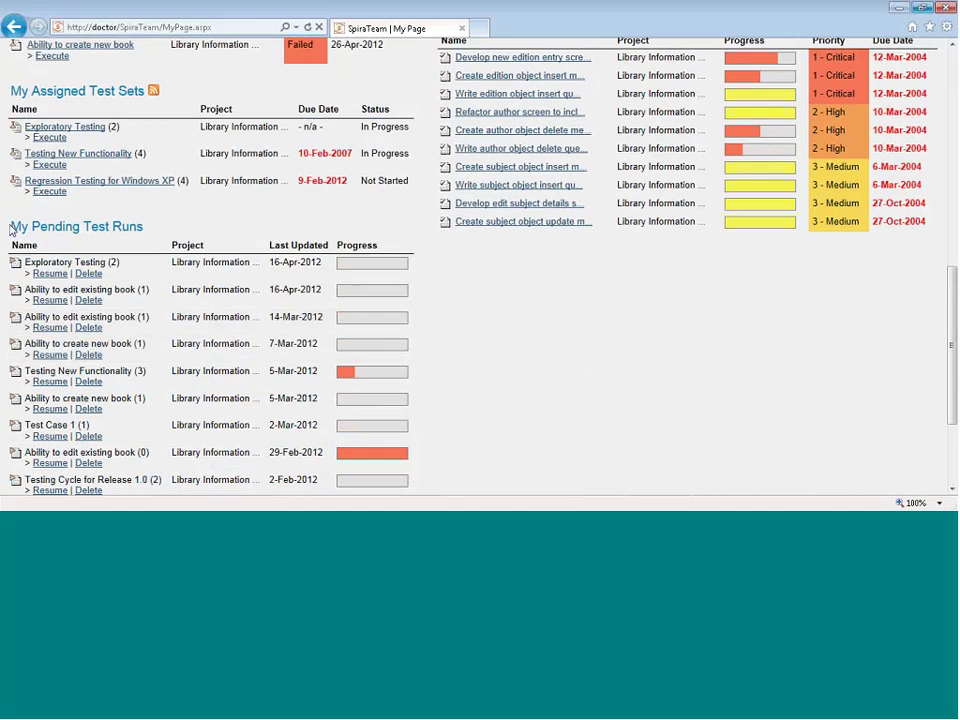
drag(10, 230, 158, 230)
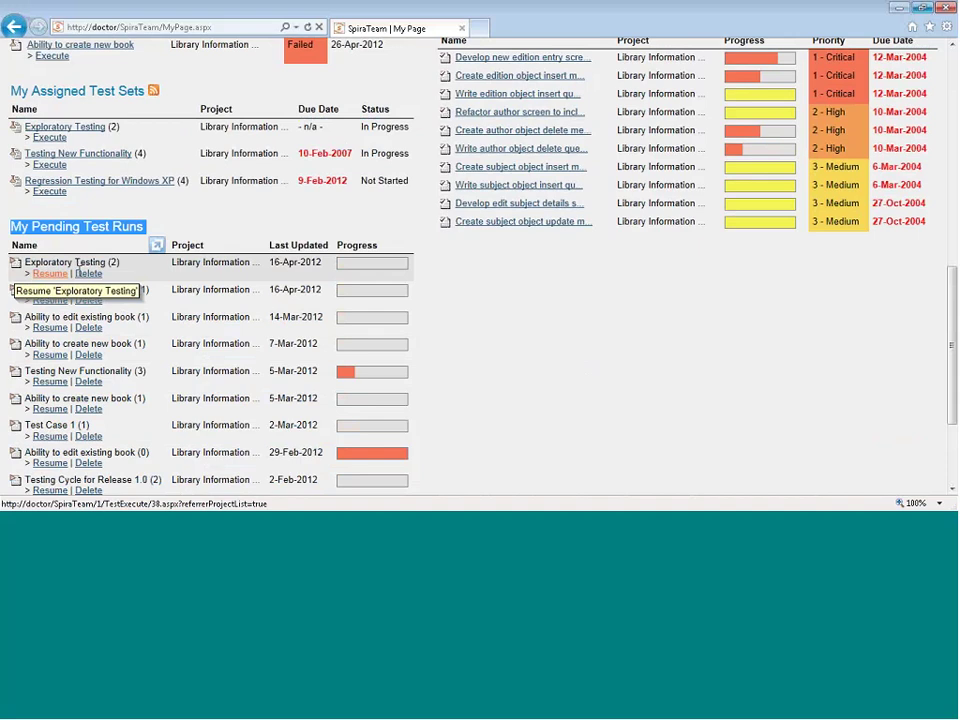
scroll(333, 283, up, 1)
scroll(333, 283, up, 10)
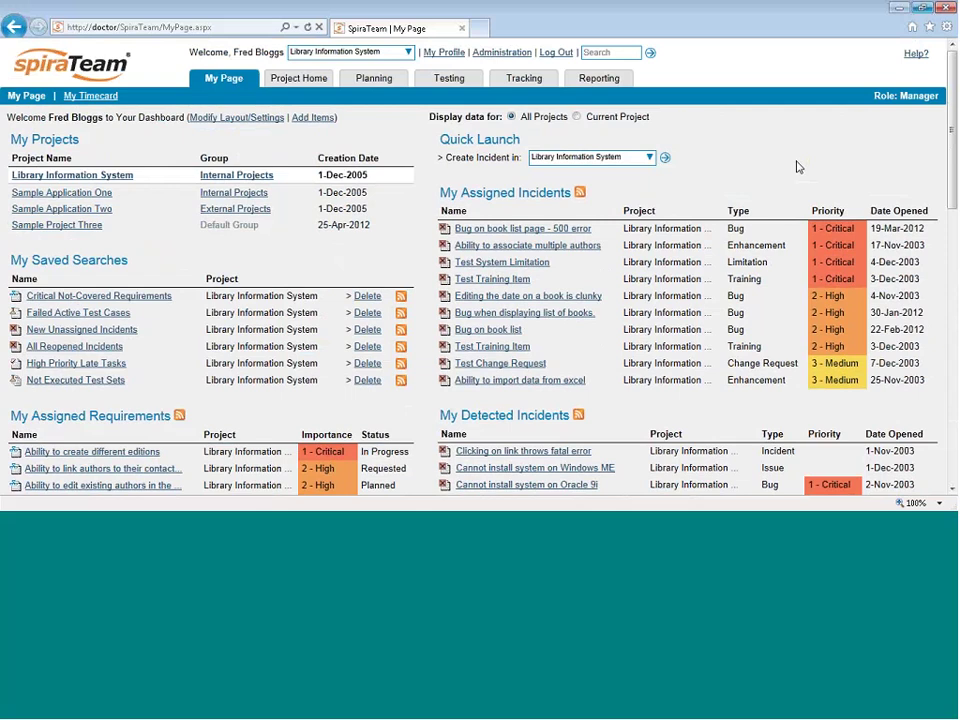
triple_click(552, 190)
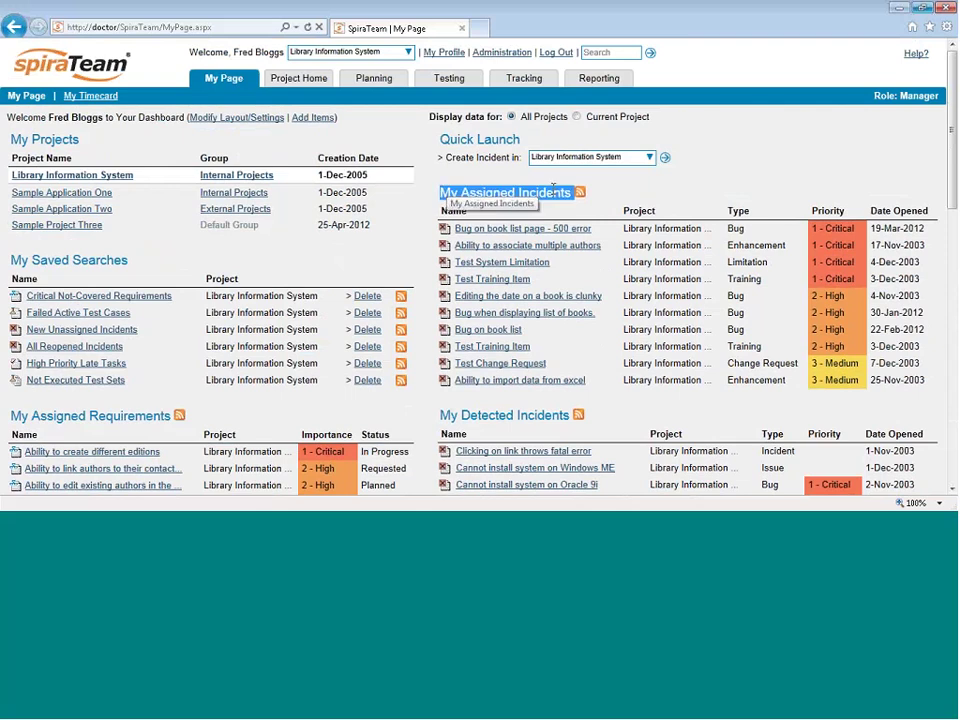
drag(570, 189, 571, 192)
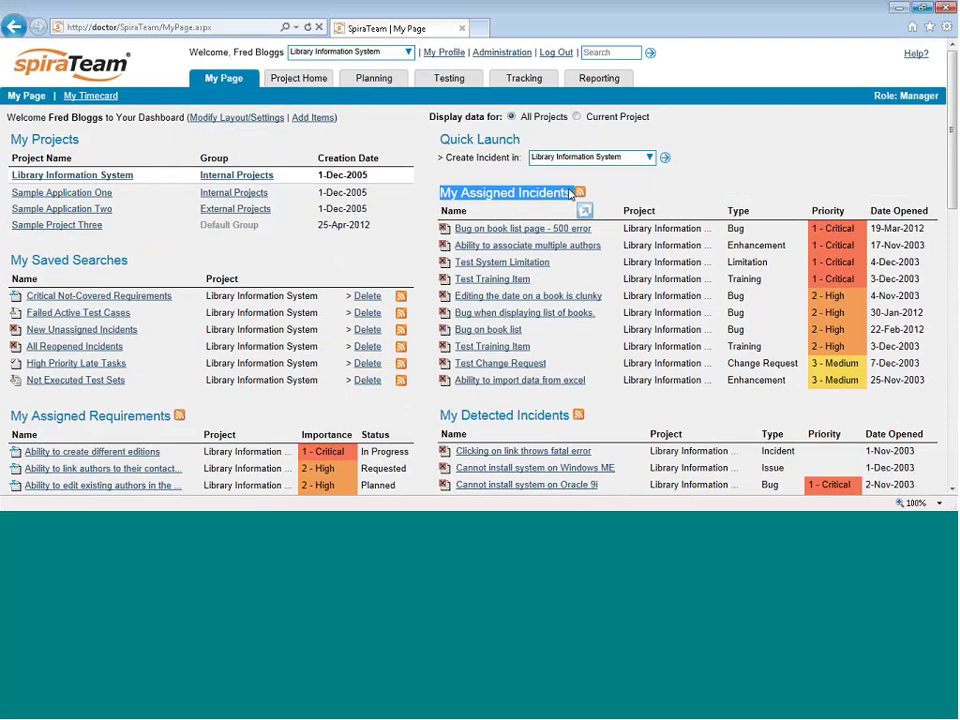
click(603, 195)
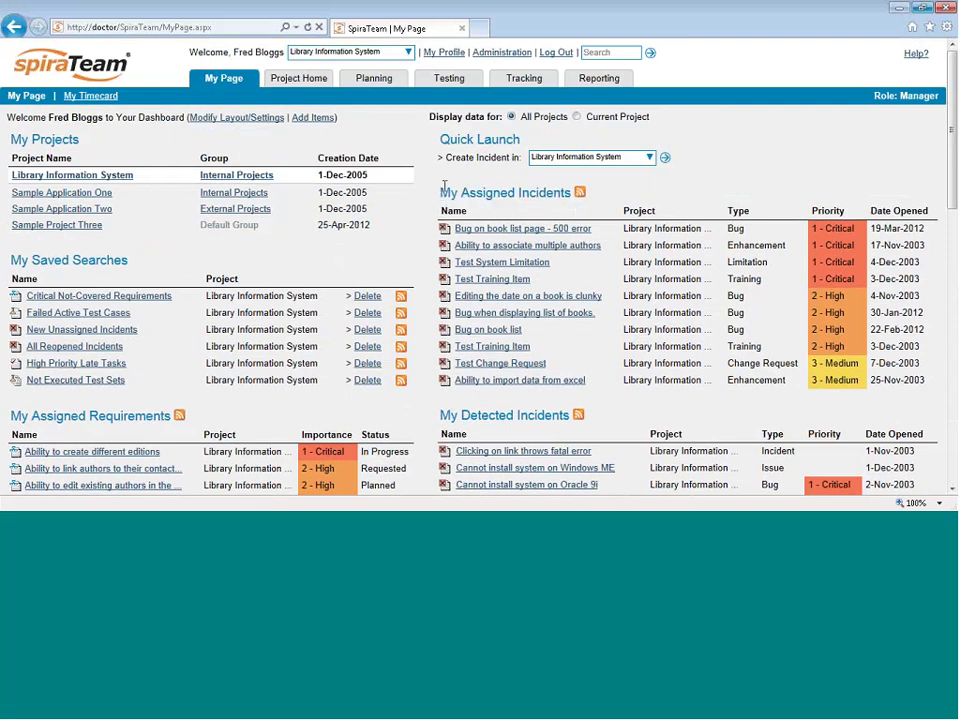
scroll(590, 213, down, 5)
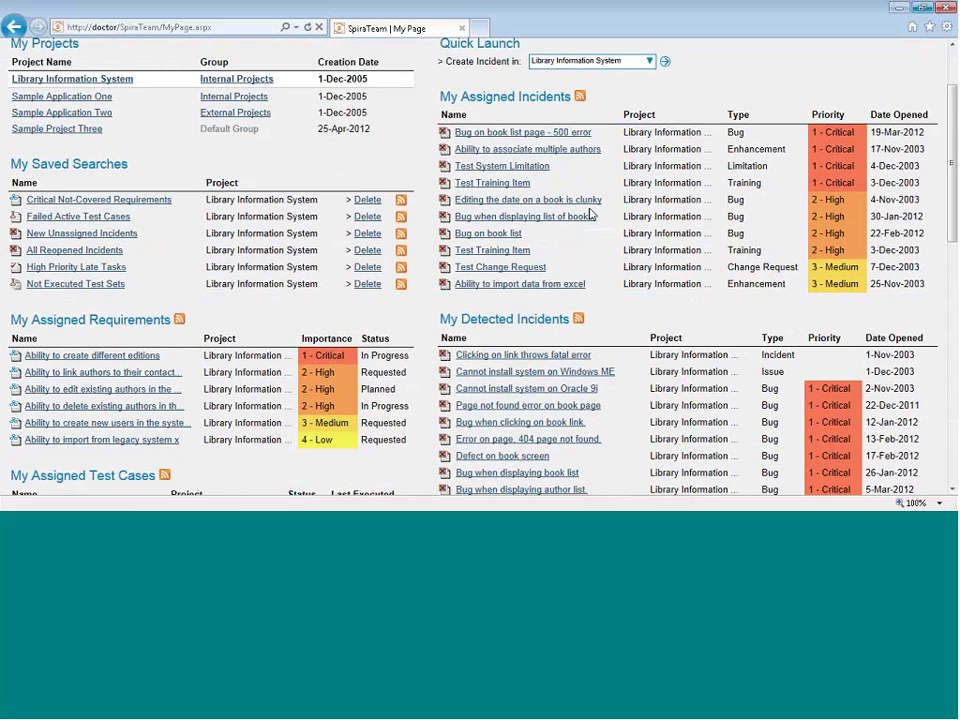
triple_click(505, 141)
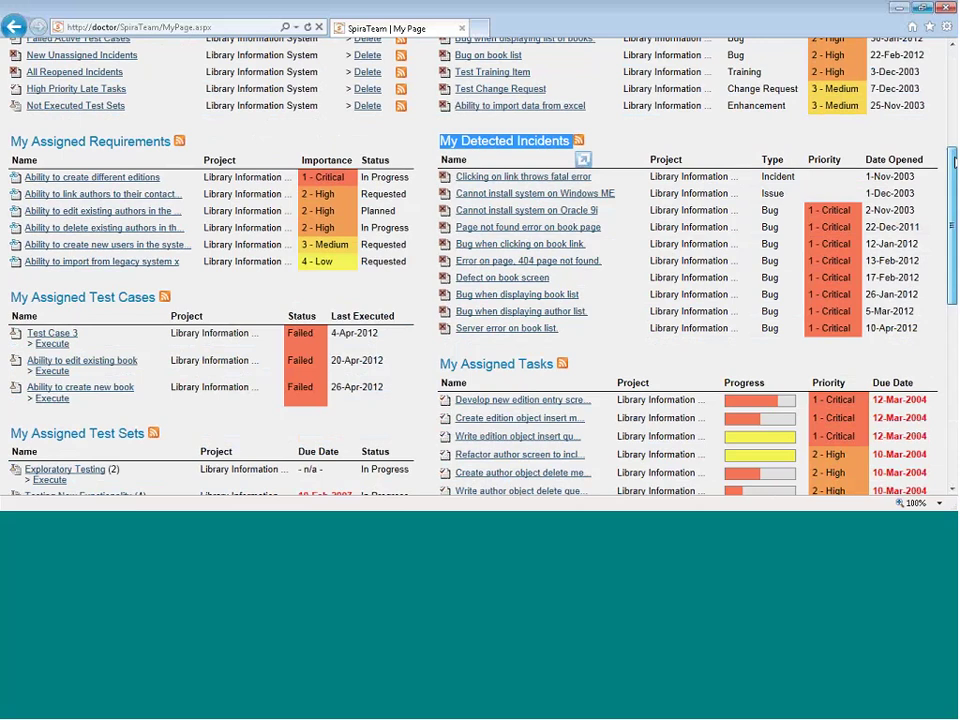
scroll(441, 165, down, 3)
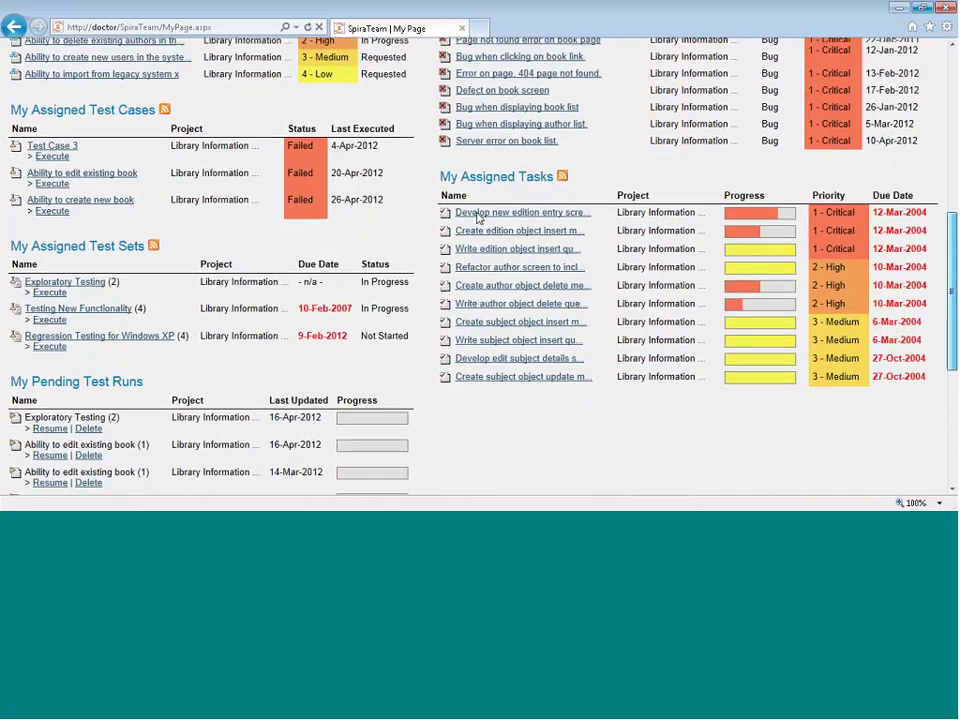
drag(441, 165, 550, 165)
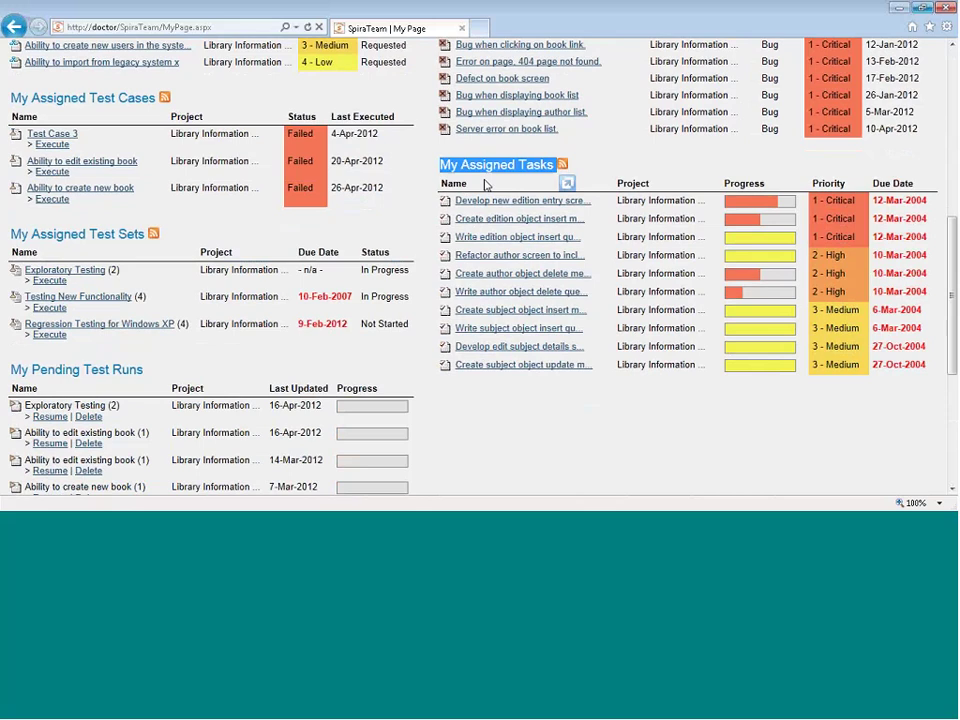
scroll(122, 123, up, 1)
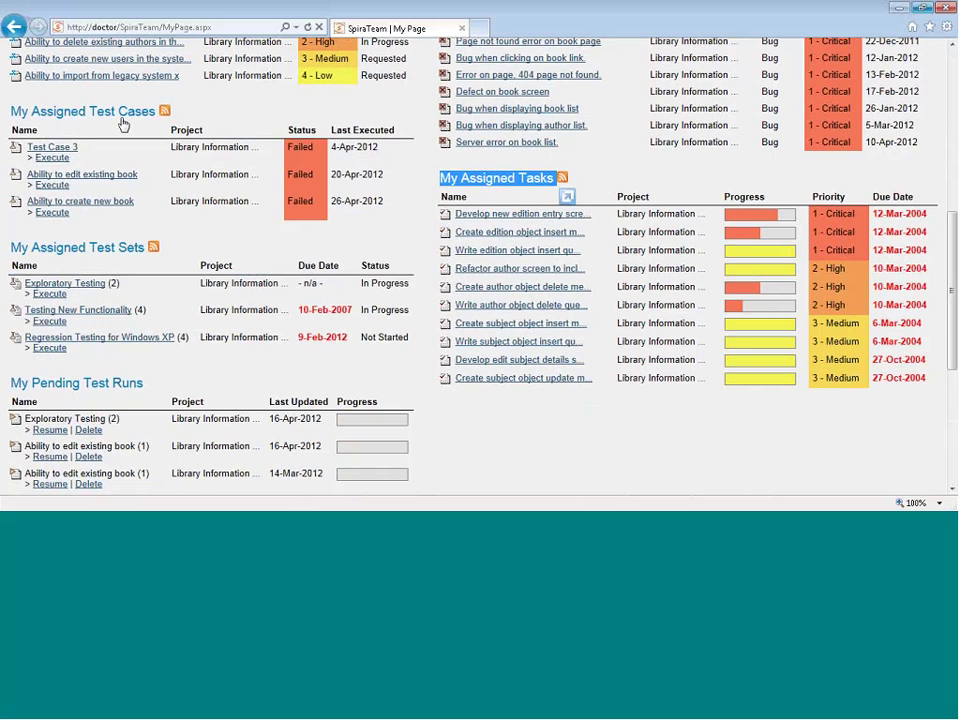
scroll(122, 123, up, 3)
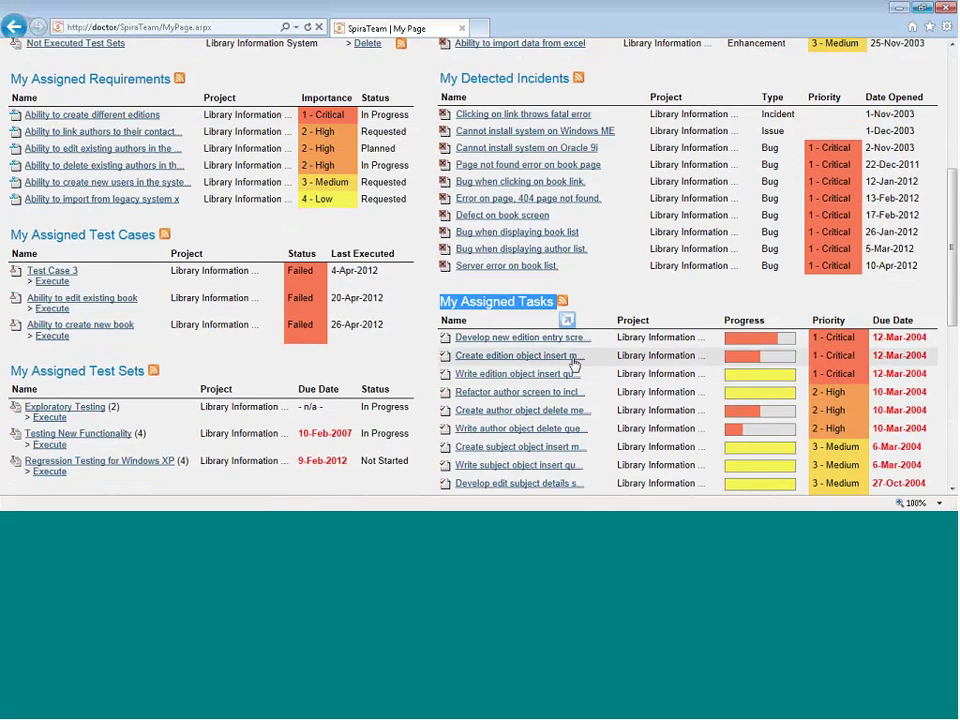
scroll(574, 330, down, 1)
scroll(574, 326, down, 2)
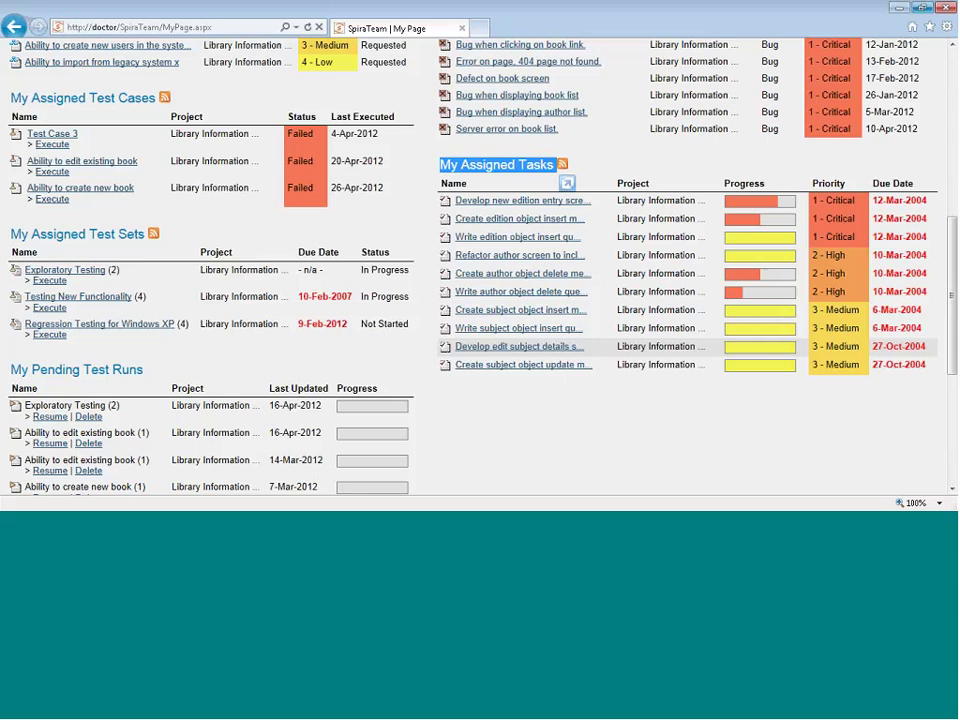
scroll(953, 325, up, 5)
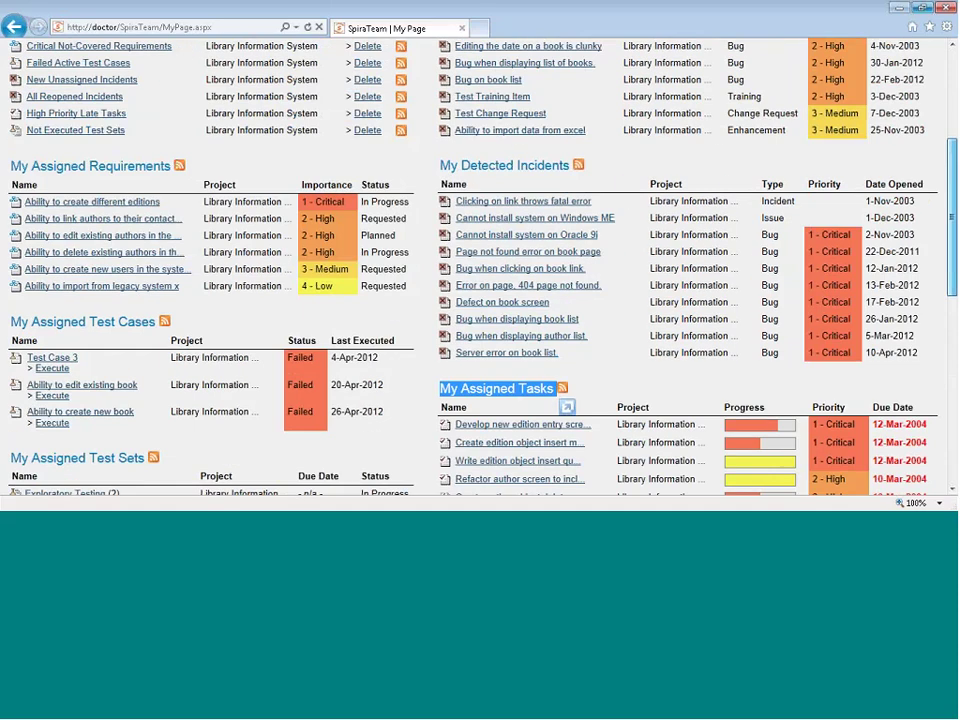
scroll(566, 406, up, 5)
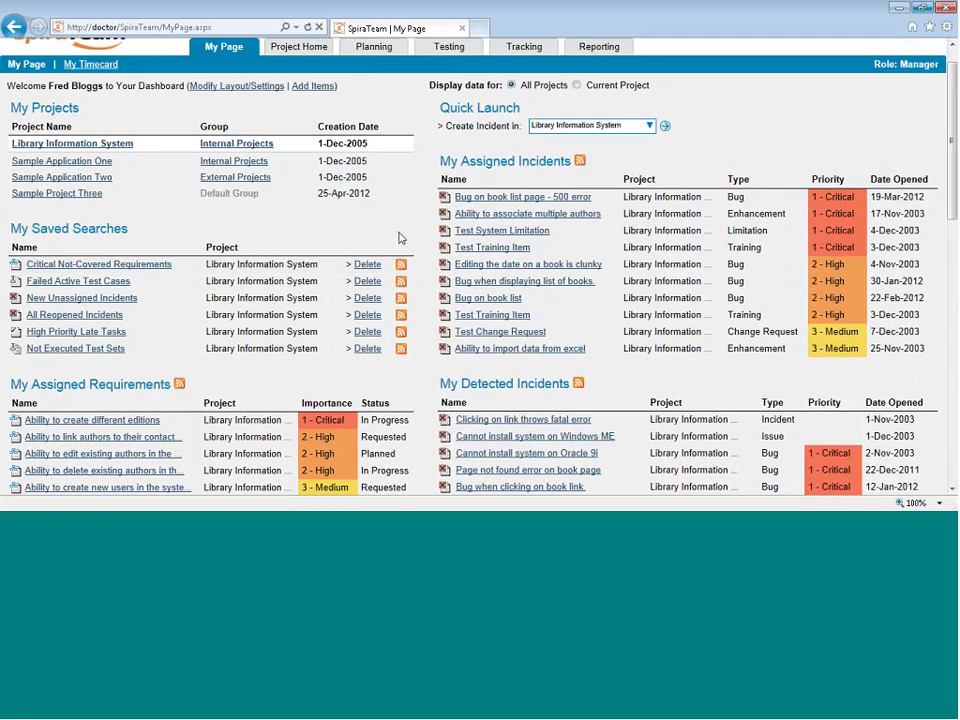
Enter layout editing on My Page and list the four Available Widgets under Add Items.
click(229, 90)
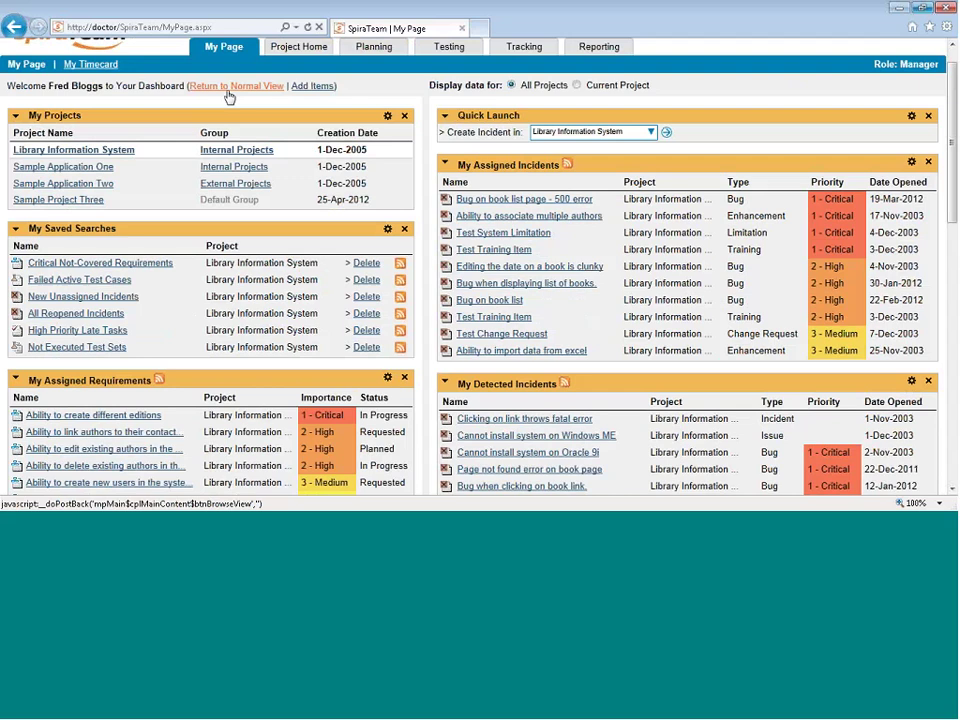
click(311, 88)
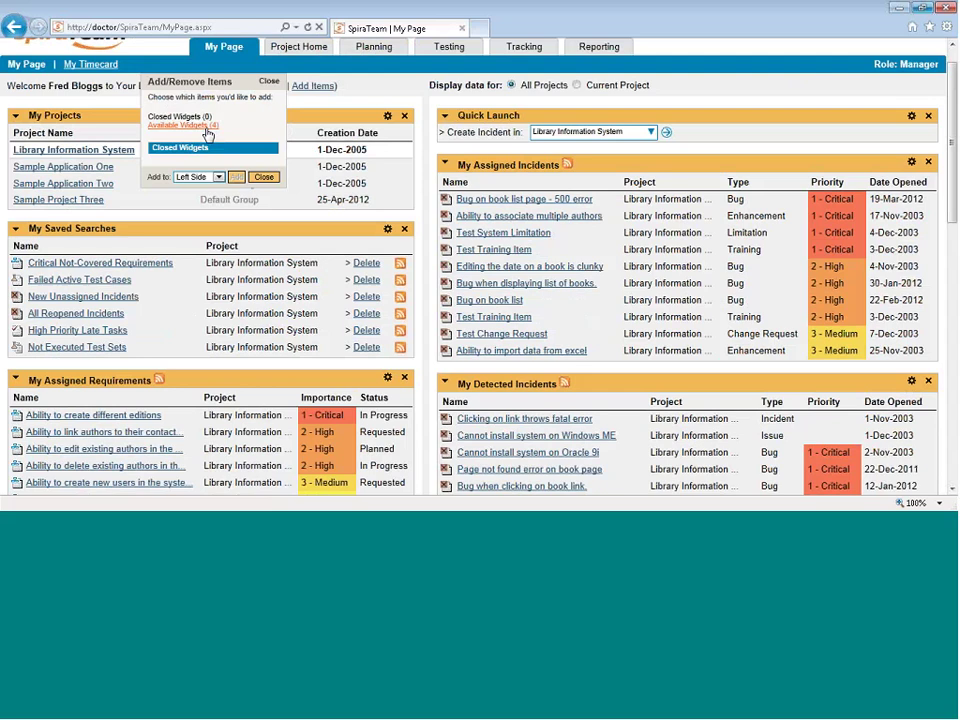
click(205, 127)
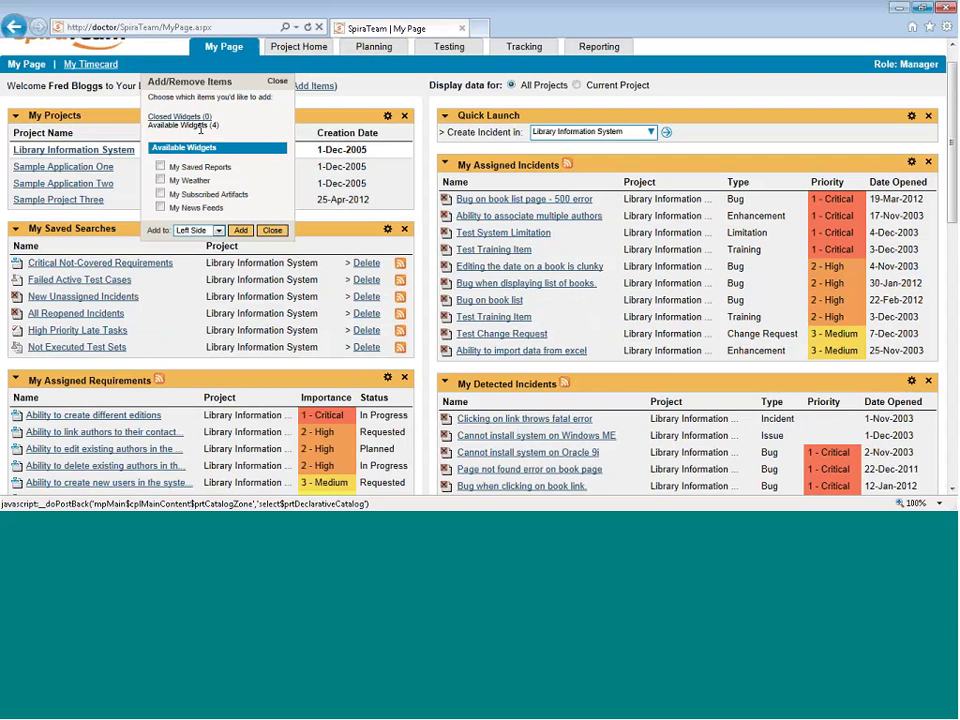
Close the widget panel and switch the data scope to Current Project, then back to All Projects.
click(273, 230)
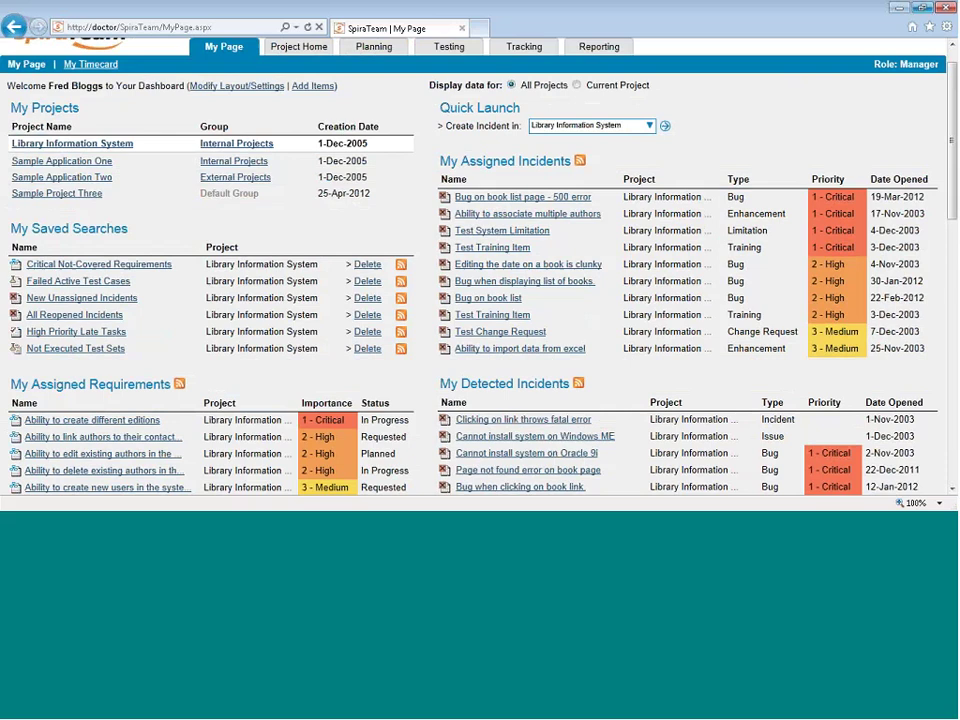
click(577, 86)
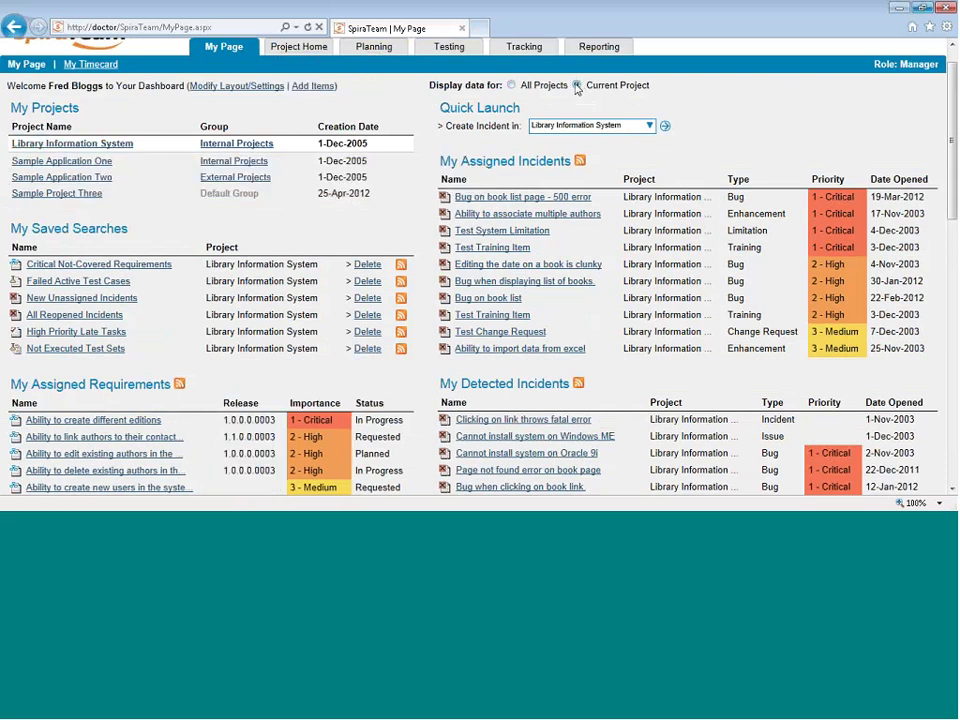
click(511, 86)
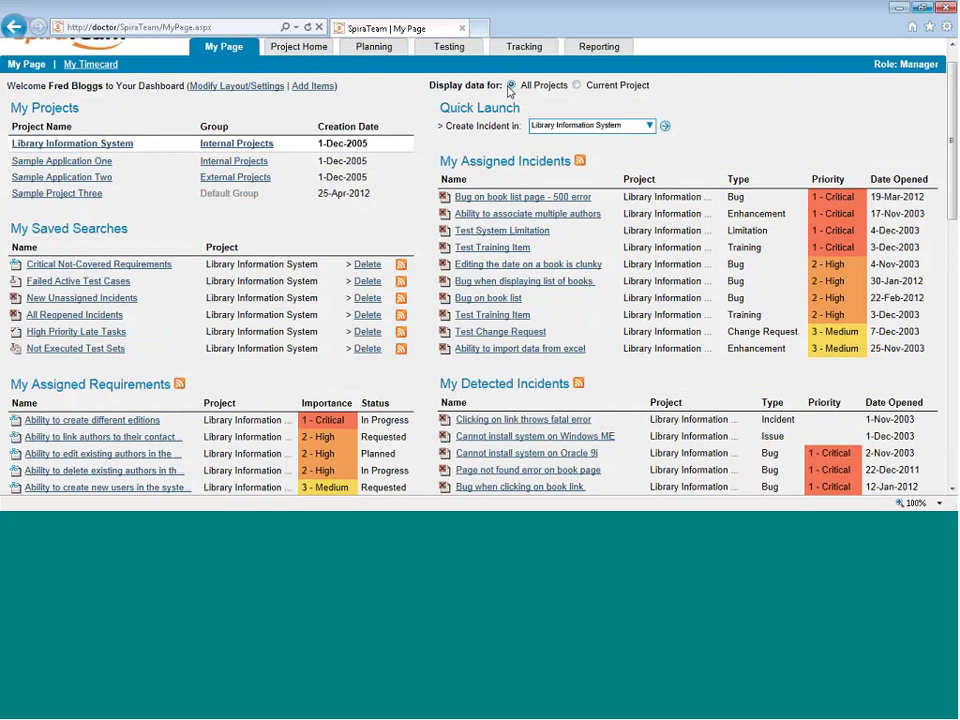
scroll(509, 90, up, 1)
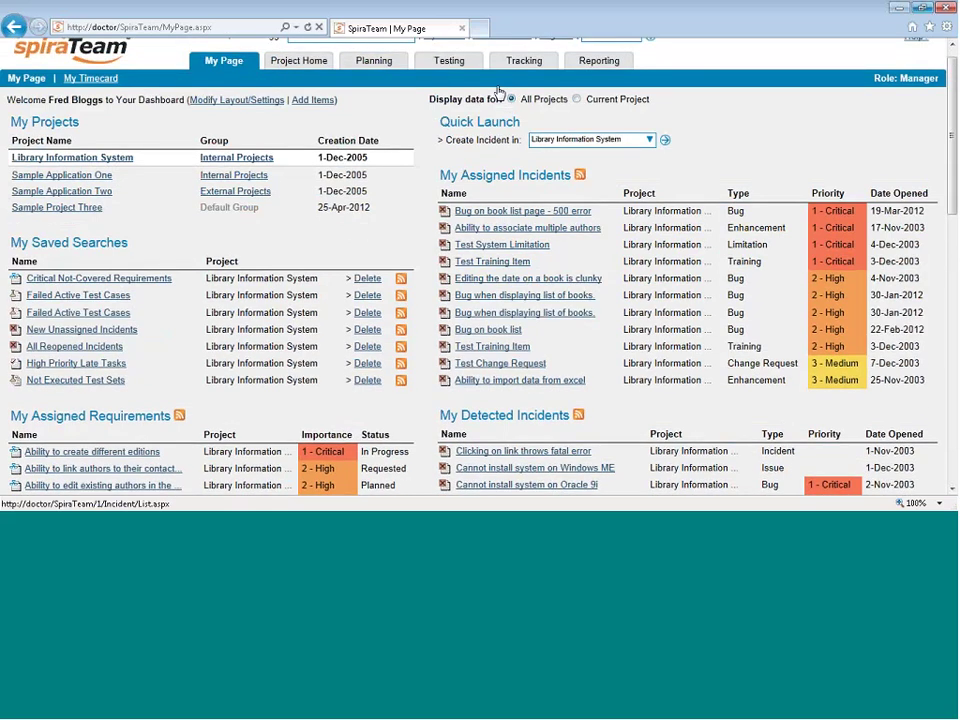
Open the Library Information System Project Home and review the Requirements Summary priority headings.
click(296, 80)
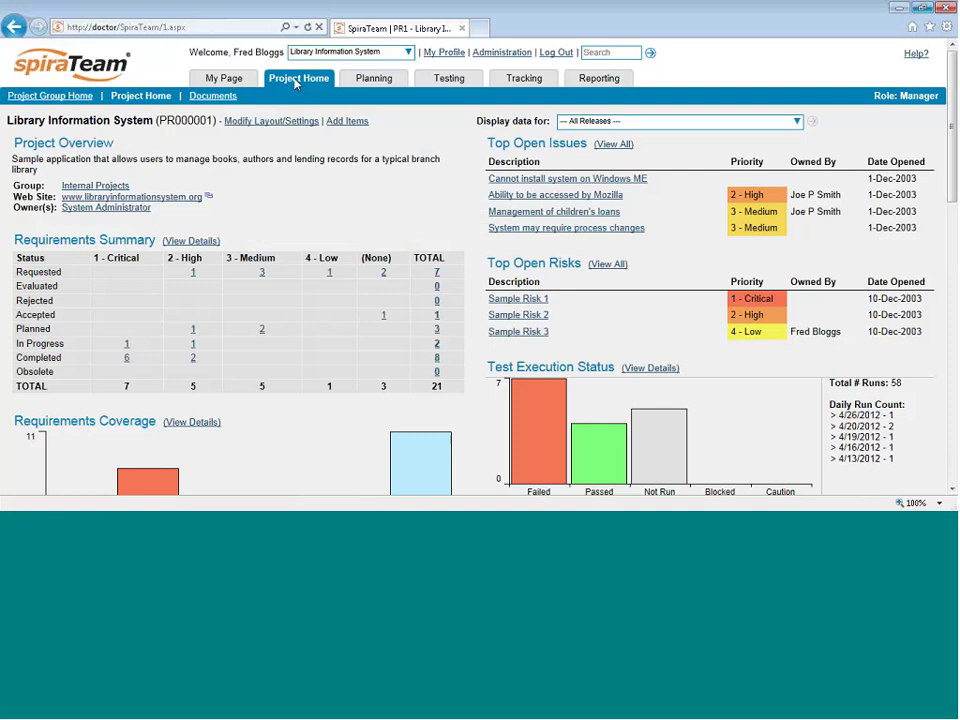
mouse_move(374, 80)
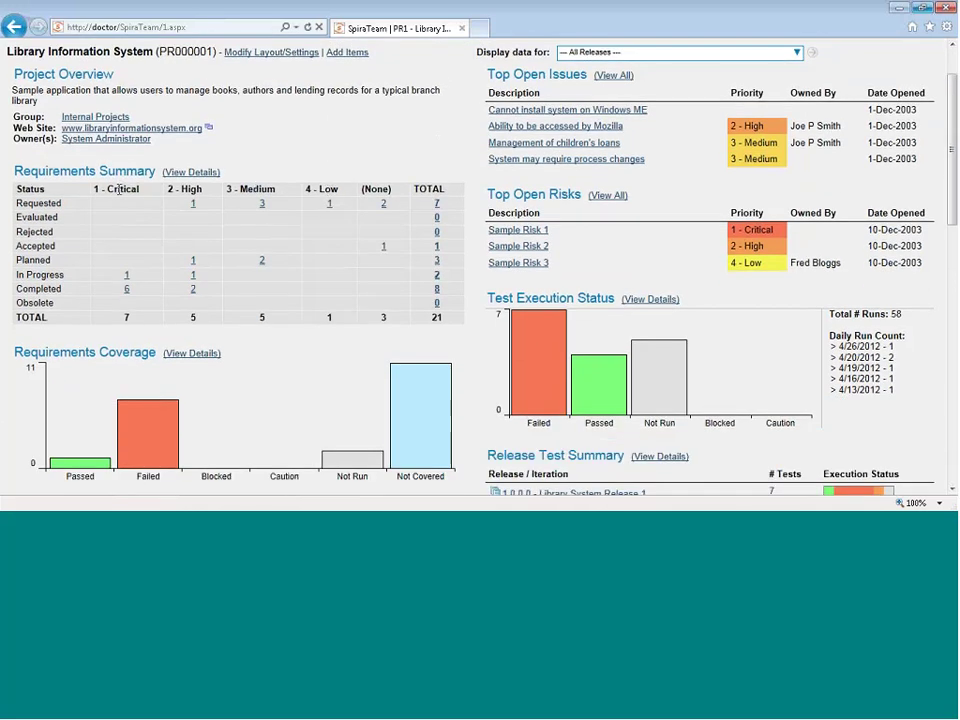
drag(98, 191, 403, 204)
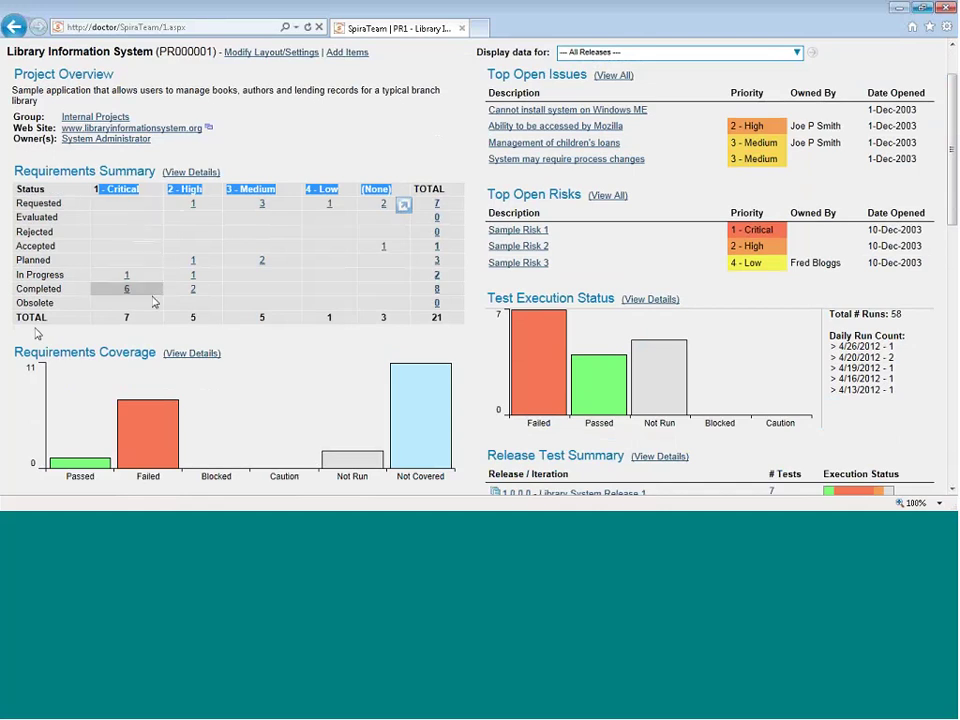
click(443, 214)
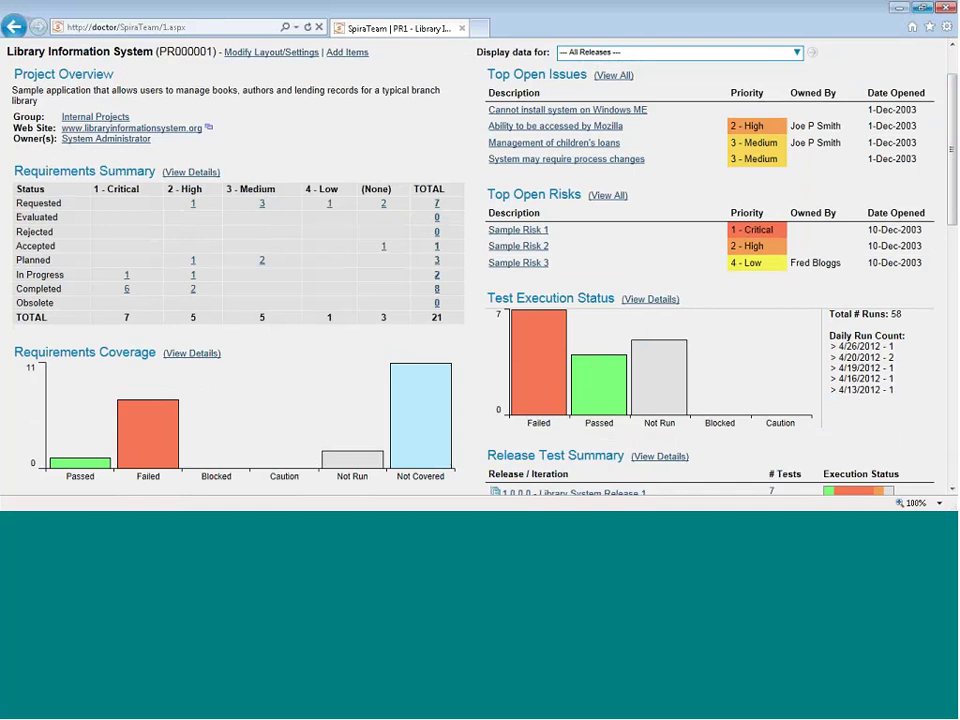
scroll(370, 239, down, 4)
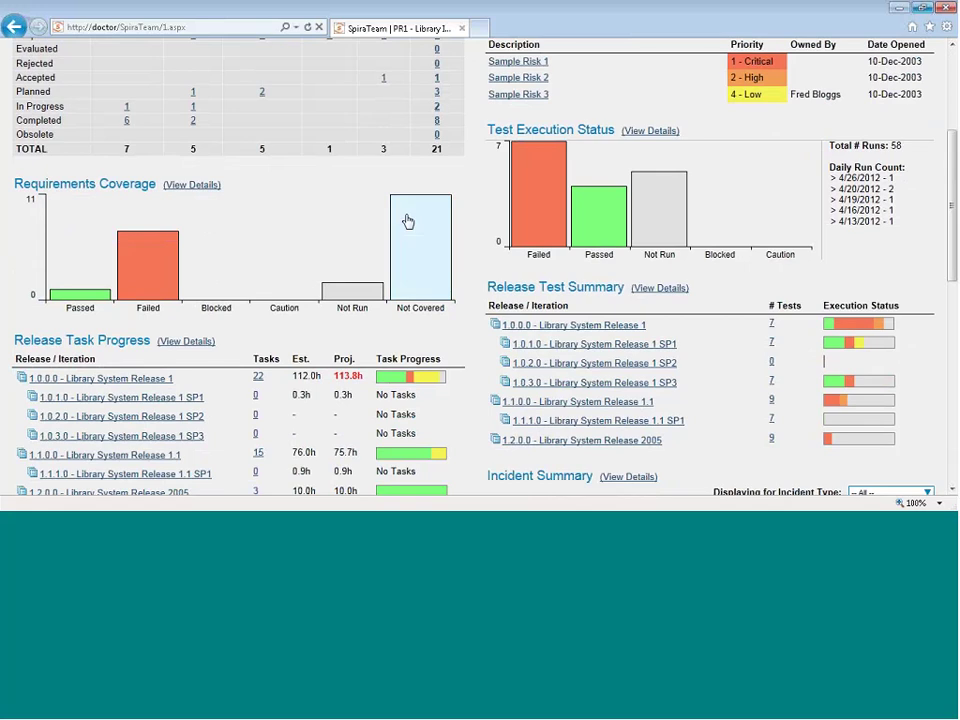
mouse_move(413, 218)
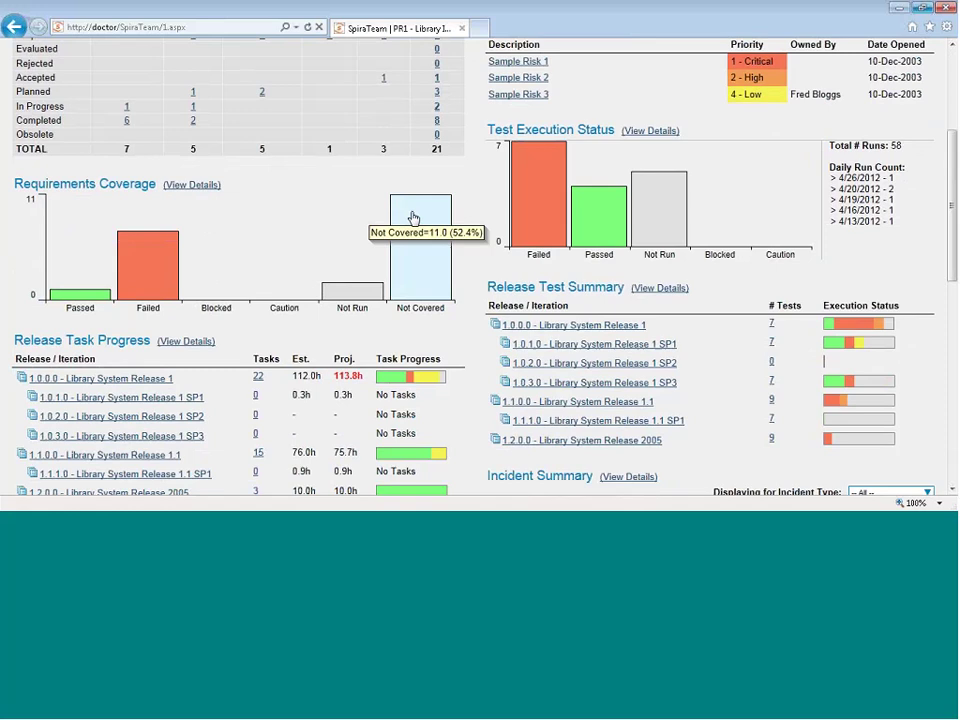
mouse_move(355, 304)
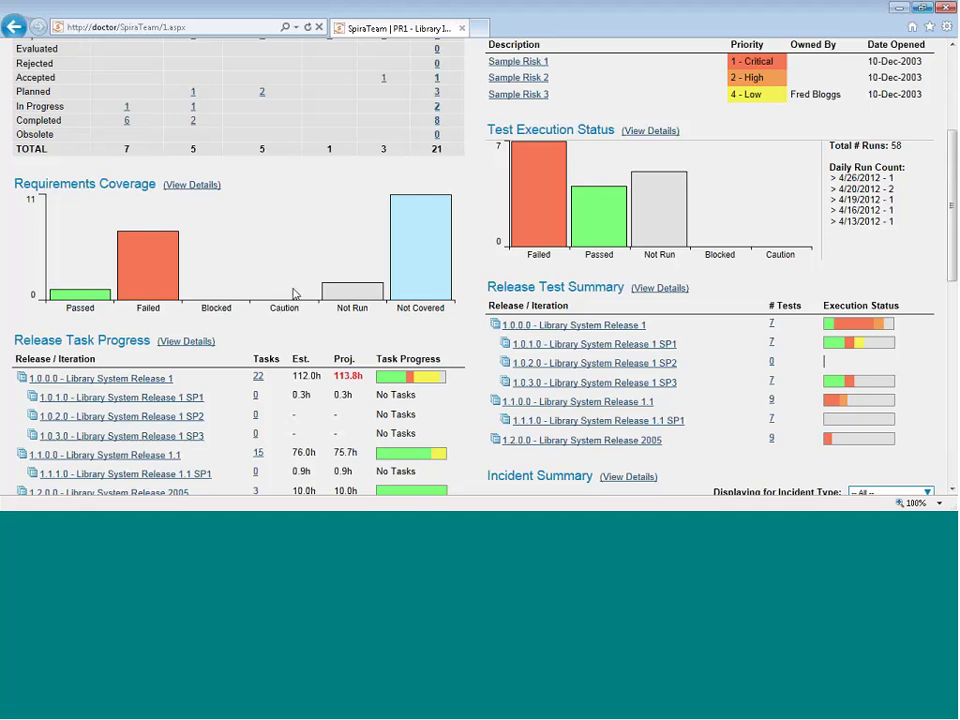
mouse_move(672, 218)
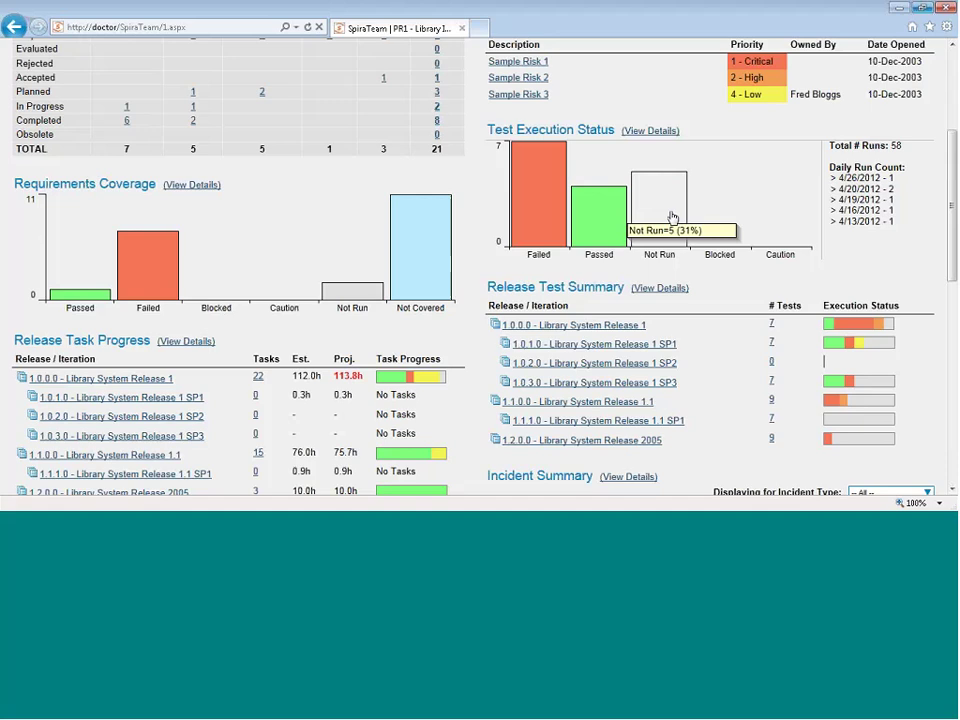
mouse_move(598, 228)
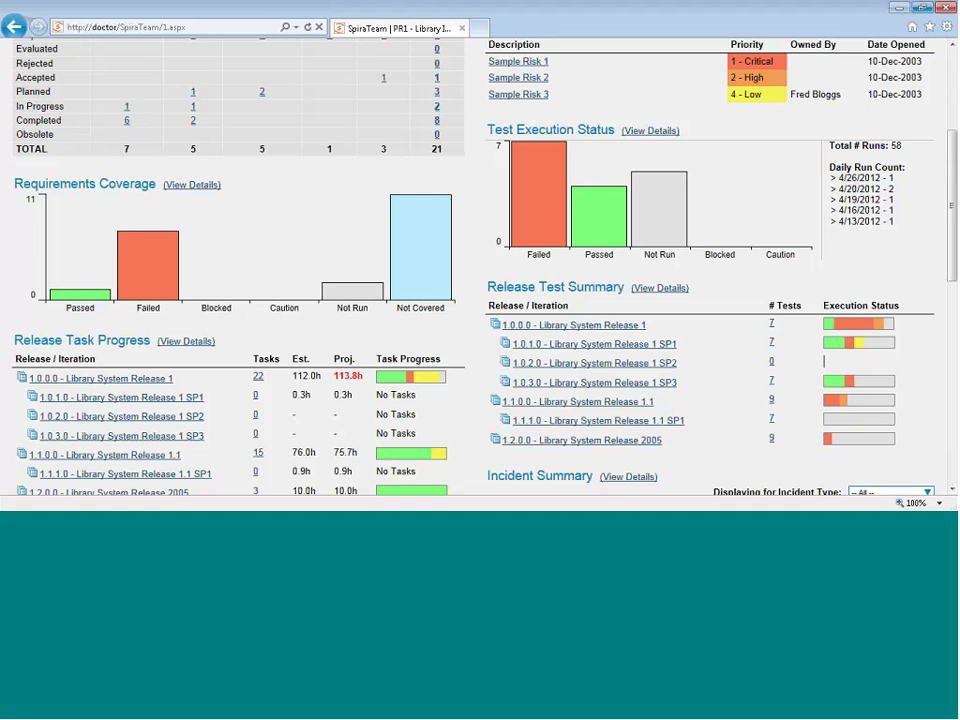
drag(829, 167, 895, 222)
click(913, 148)
drag(913, 148, 829, 146)
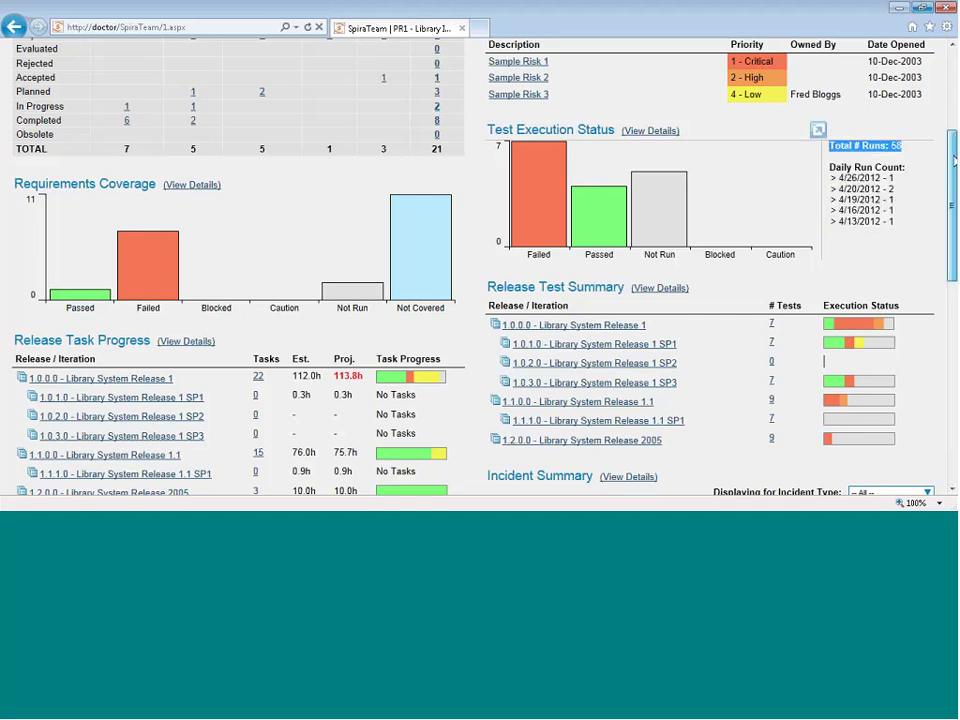
scroll(953, 207, down, 1)
scroll(953, 207, down, 2)
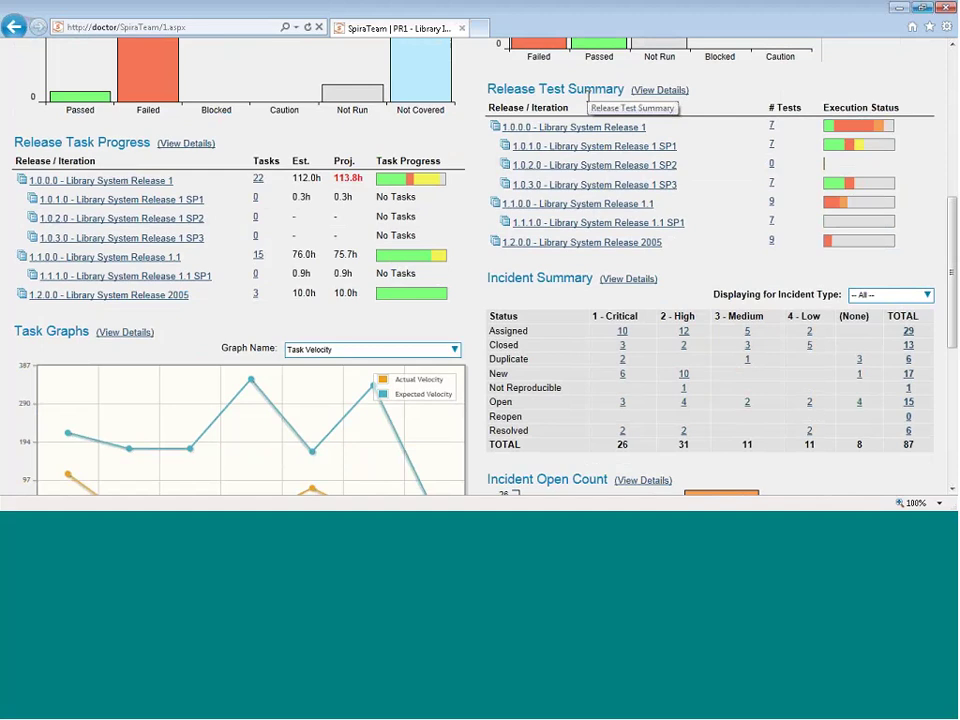
mouse_move(852, 187)
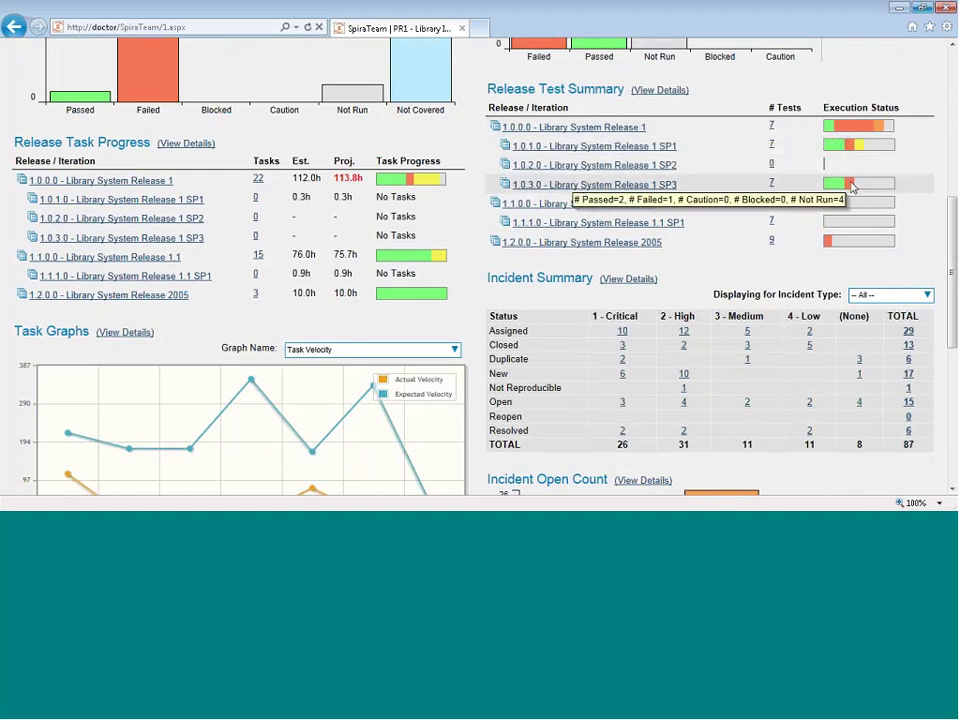
mouse_move(859, 242)
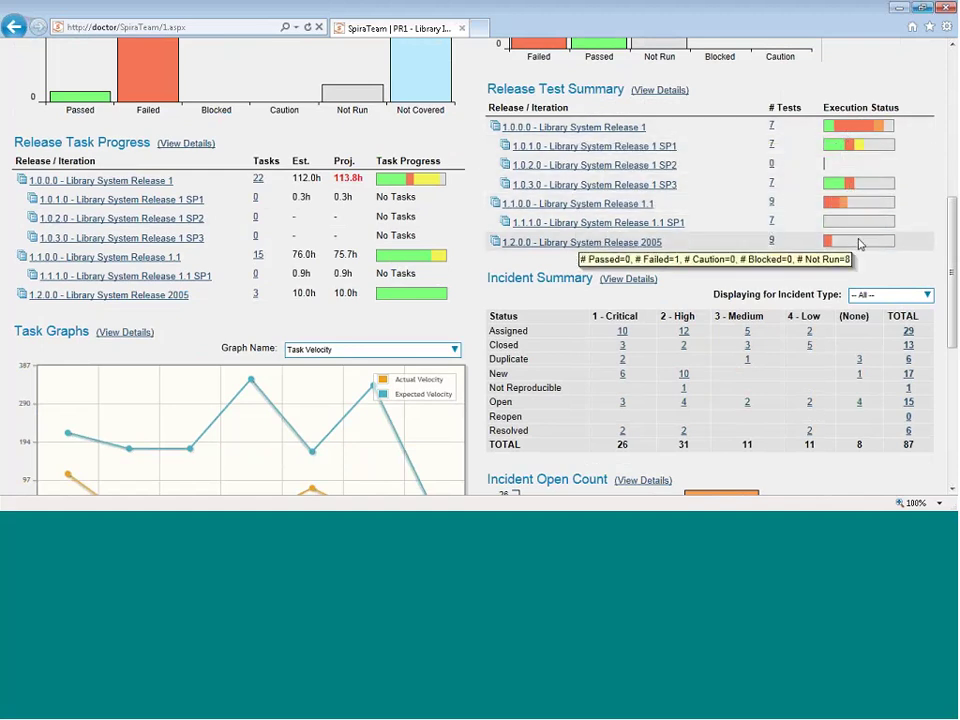
Filter the dashboard to Library System Release 1.1 and inspect its progress bars.
click(634, 207)
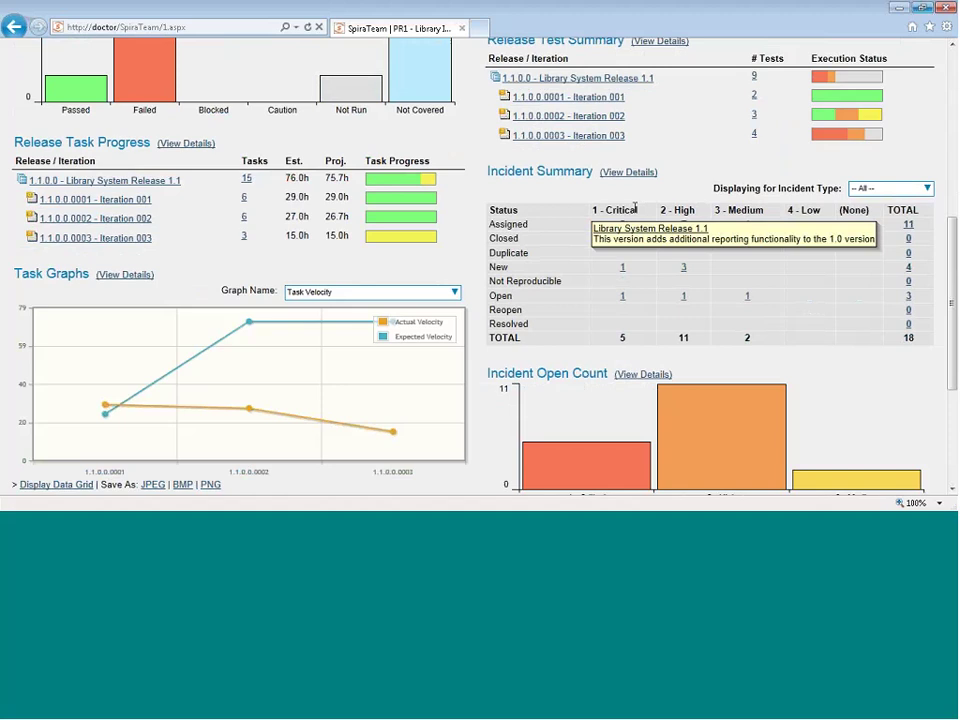
mouse_move(862, 135)
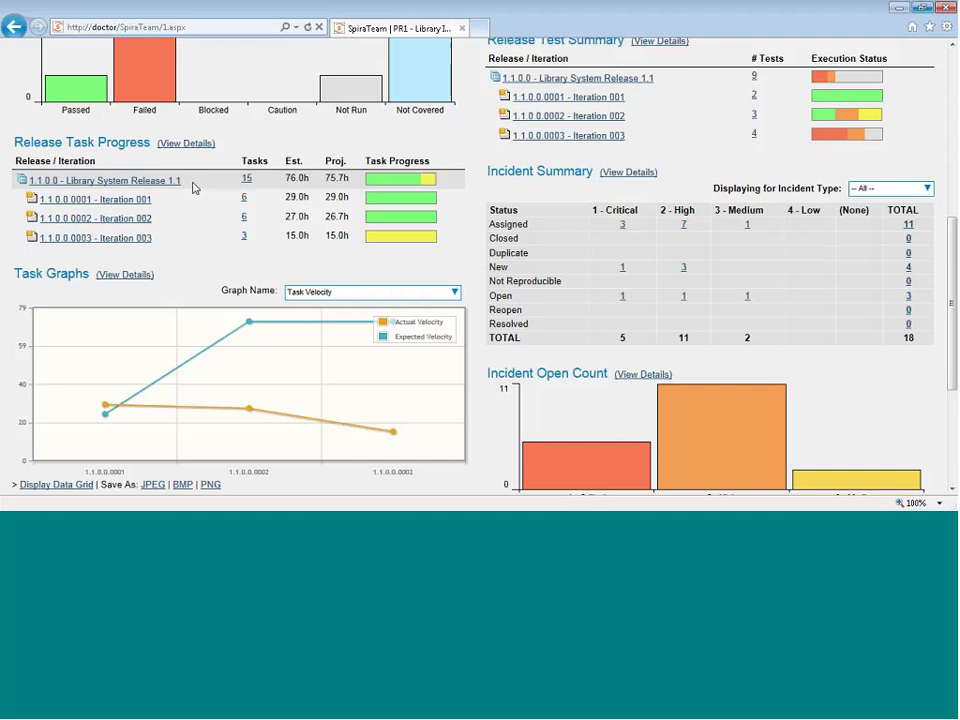
mouse_move(406, 201)
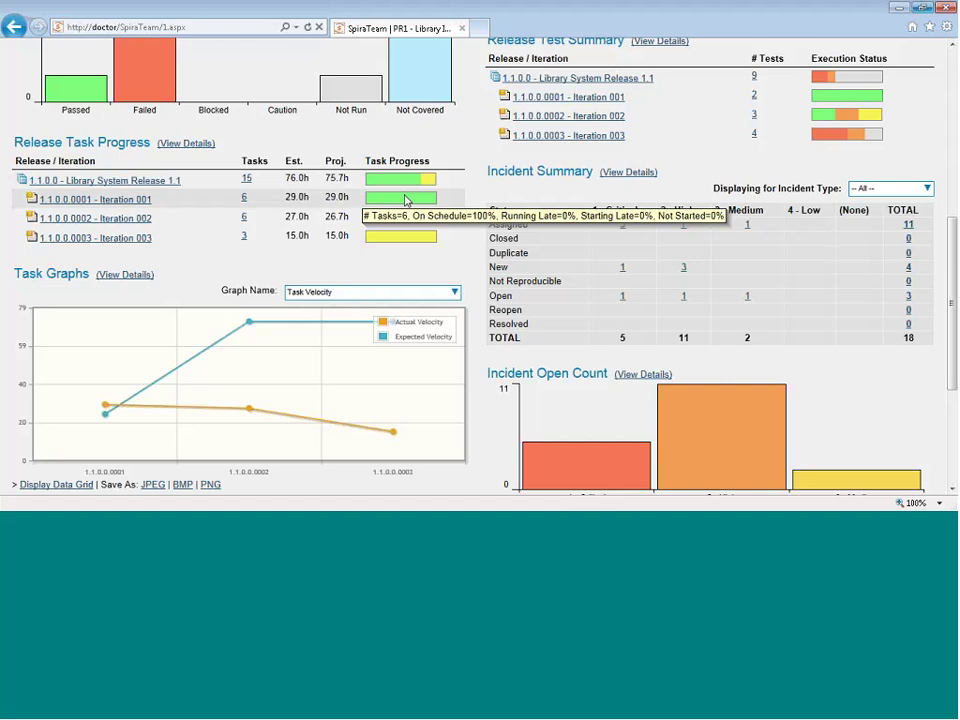
mouse_move(435, 244)
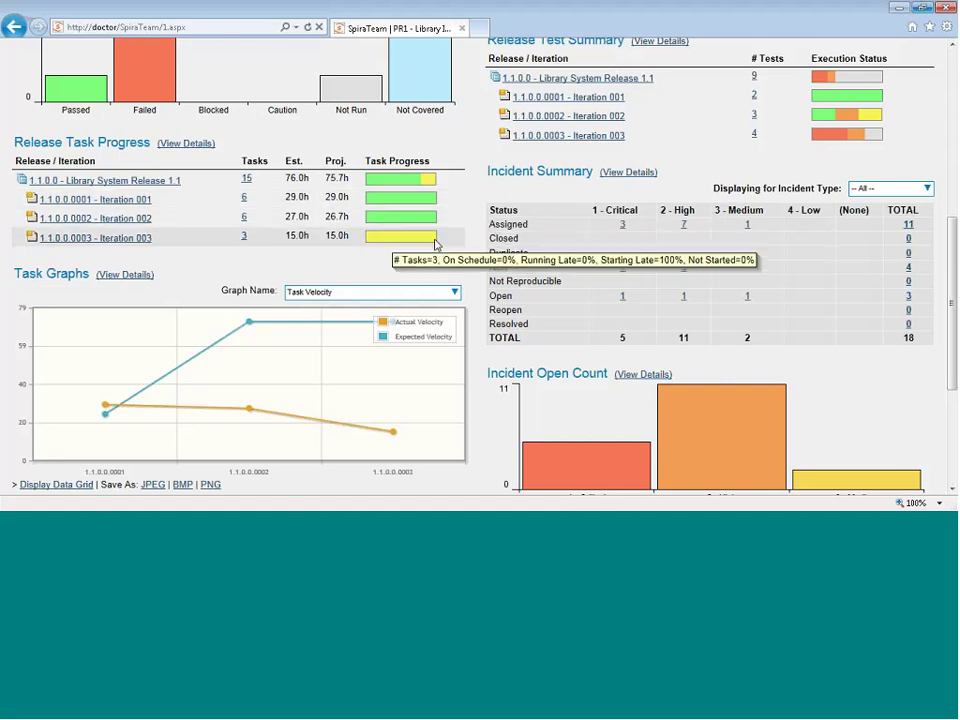
Switch the Task Graphs chart to Task Burnup, then to Task Burndown.
click(455, 292)
click(373, 322)
click(372, 292)
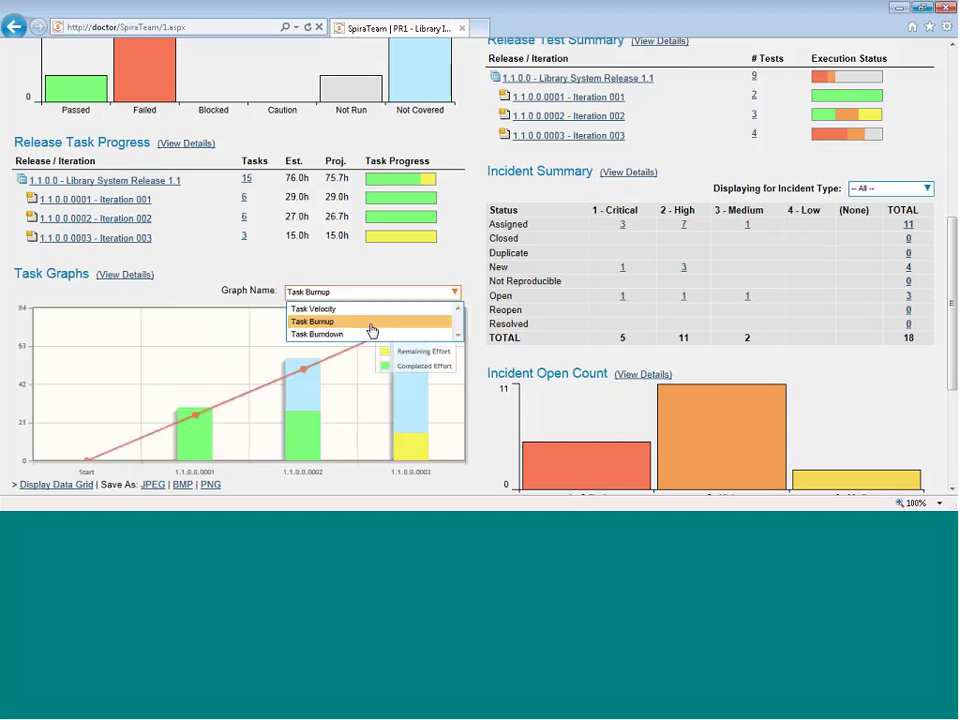
click(371, 334)
scroll(345, 274, down, 1)
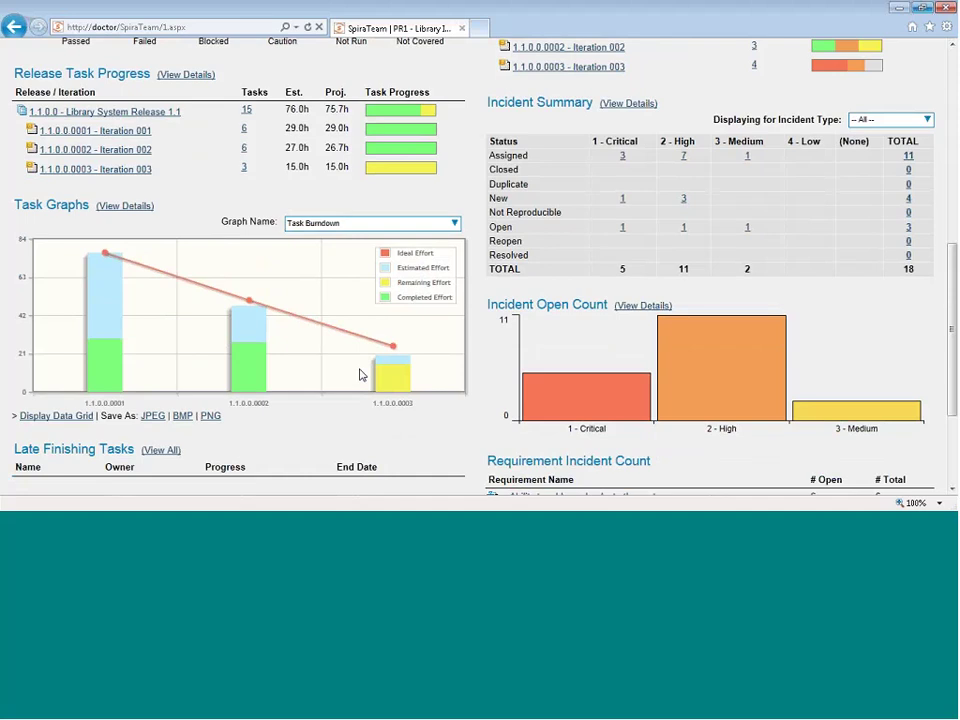
scroll(360, 375, up, 6)
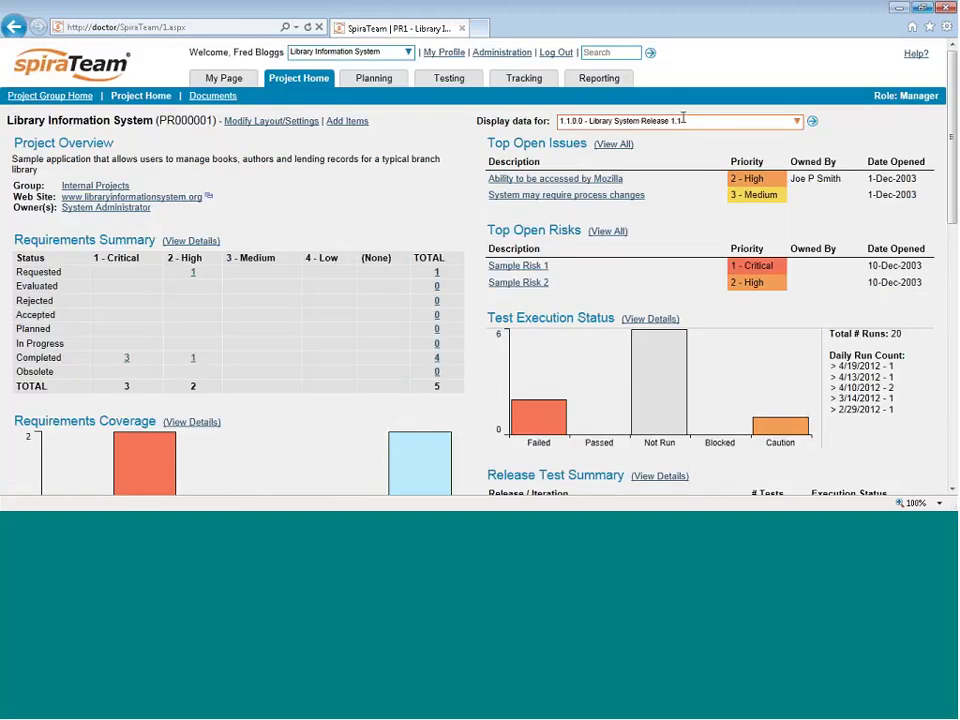
Set Display data for to --- All Releases --- so the Requirements Summary totals 21 again.
click(796, 121)
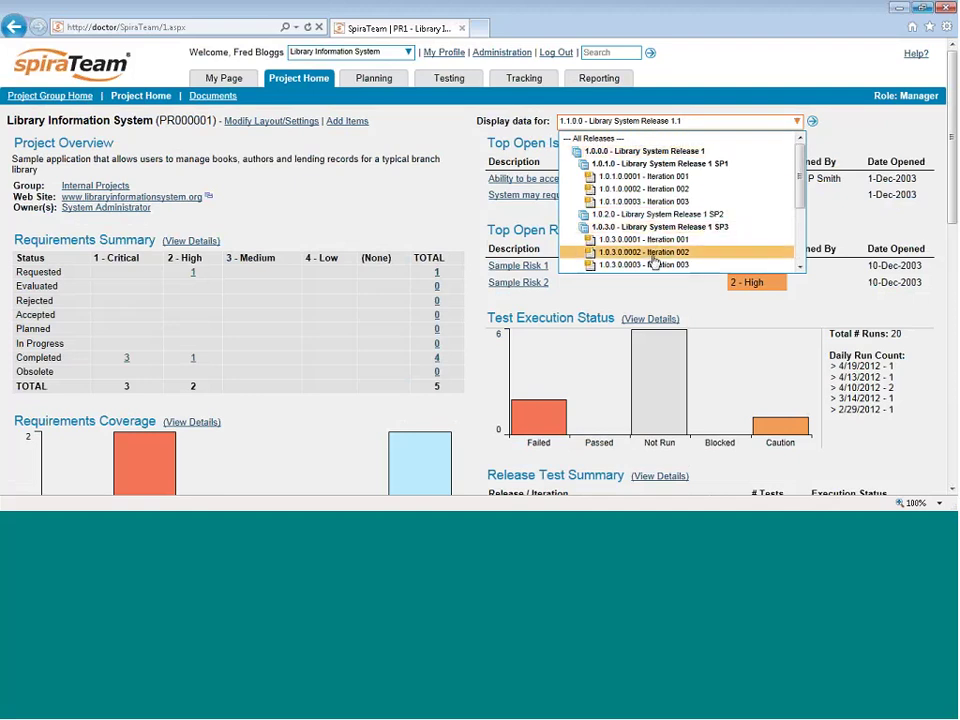
click(645, 139)
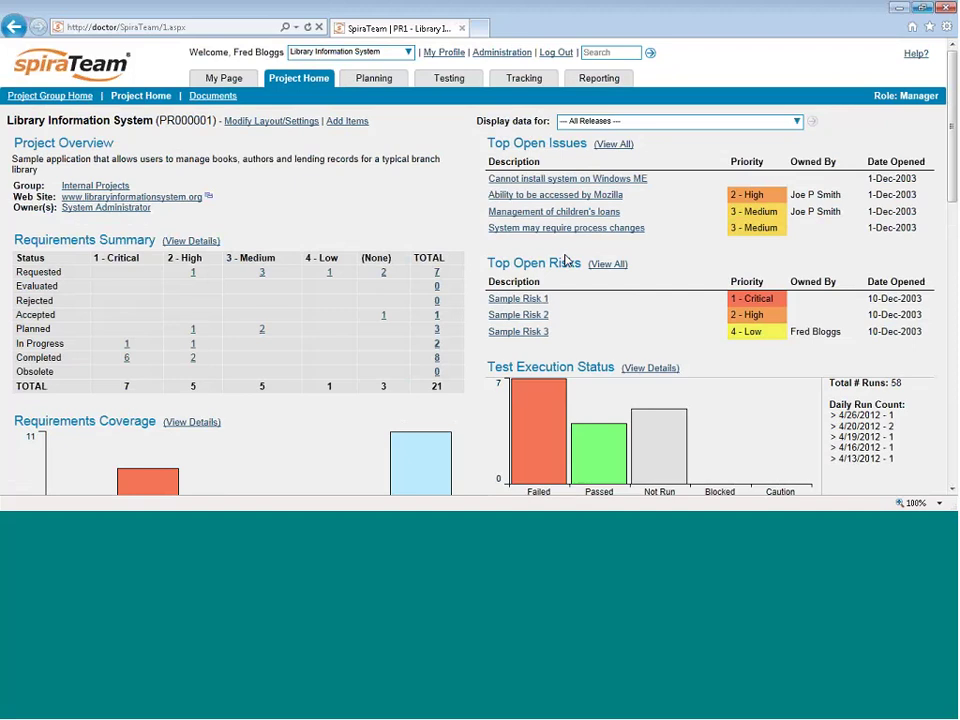
drag(952, 185, 952, 187)
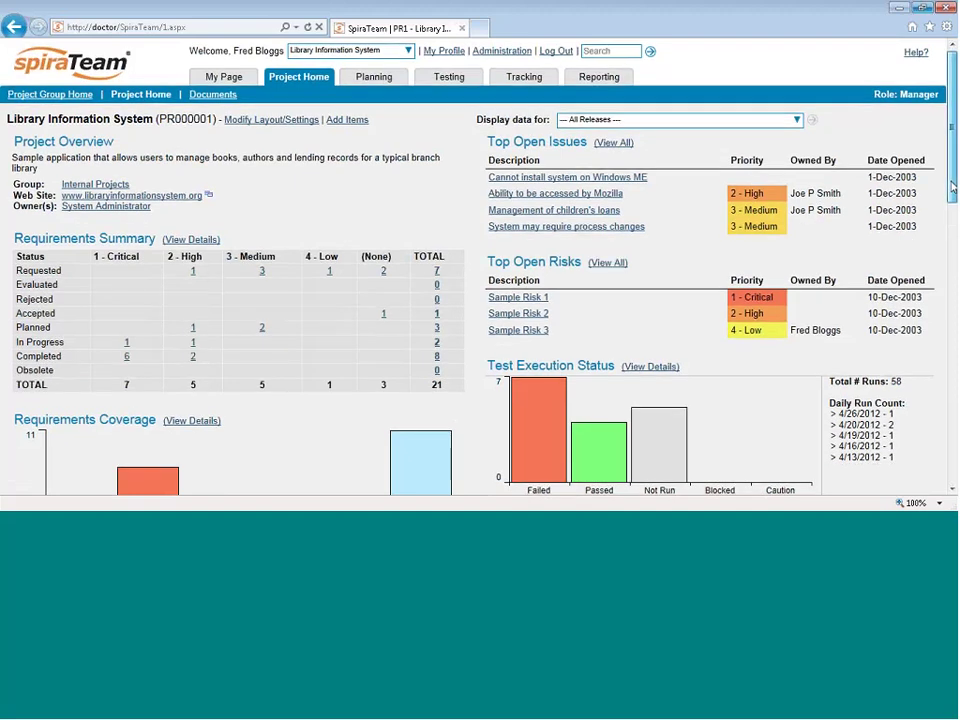
scroll(952, 220, down, 9)
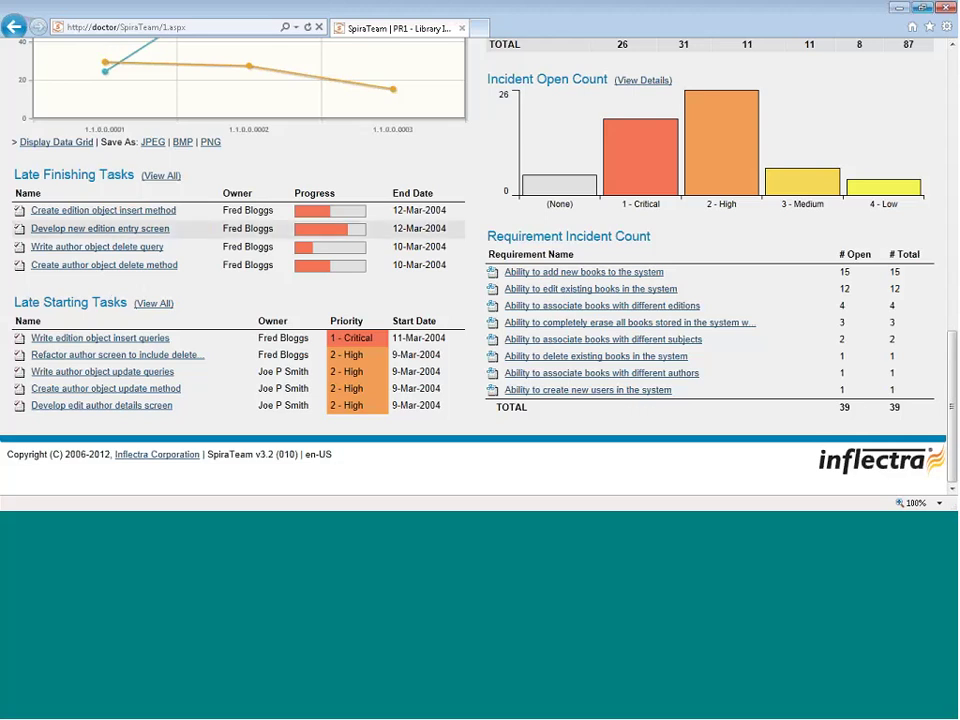
scroll(110, 296, up, 3)
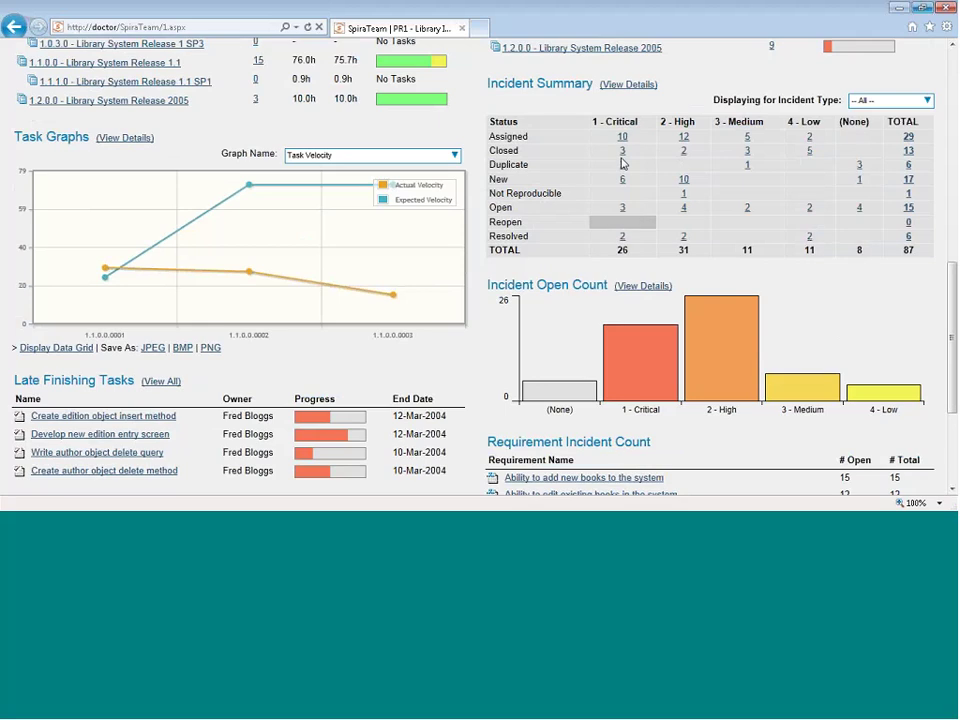
click(905, 101)
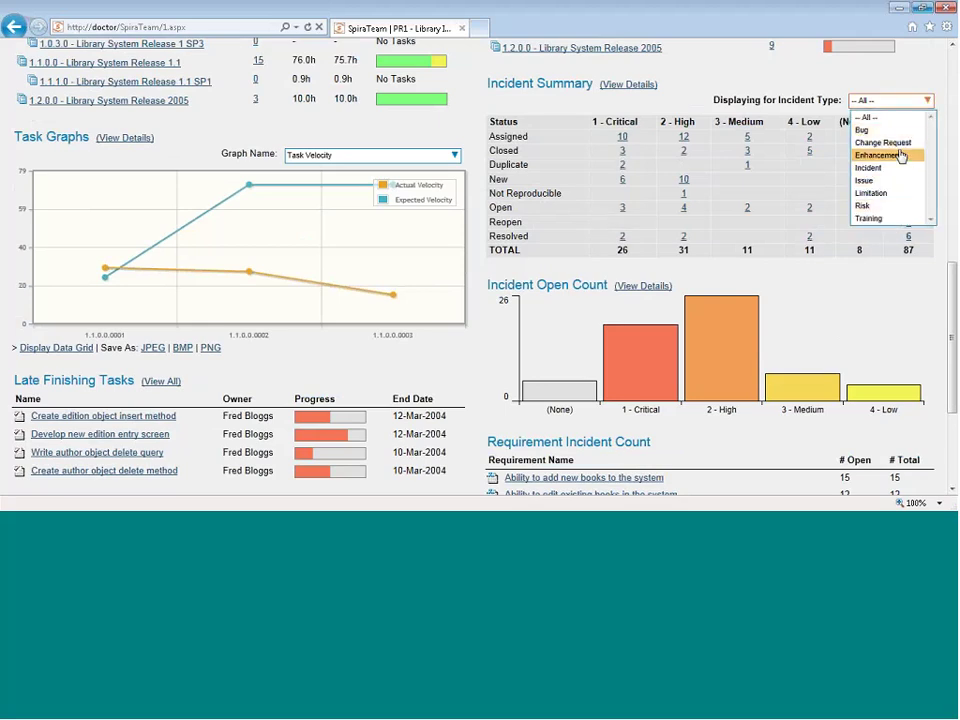
scroll(673, 282, down, 3)
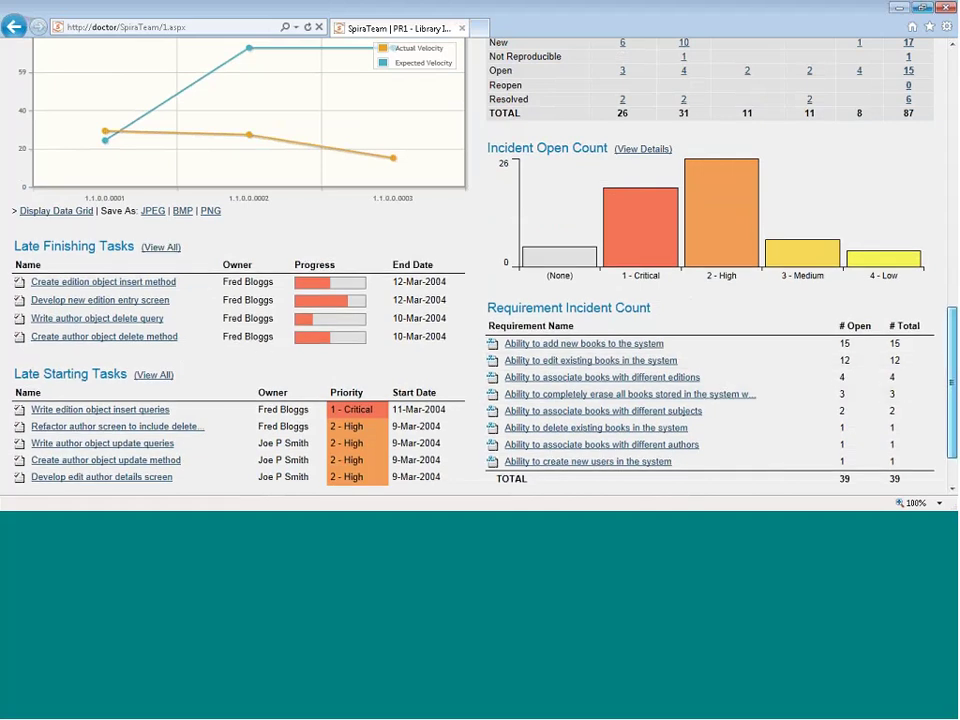
drag(948, 398, 828, 118)
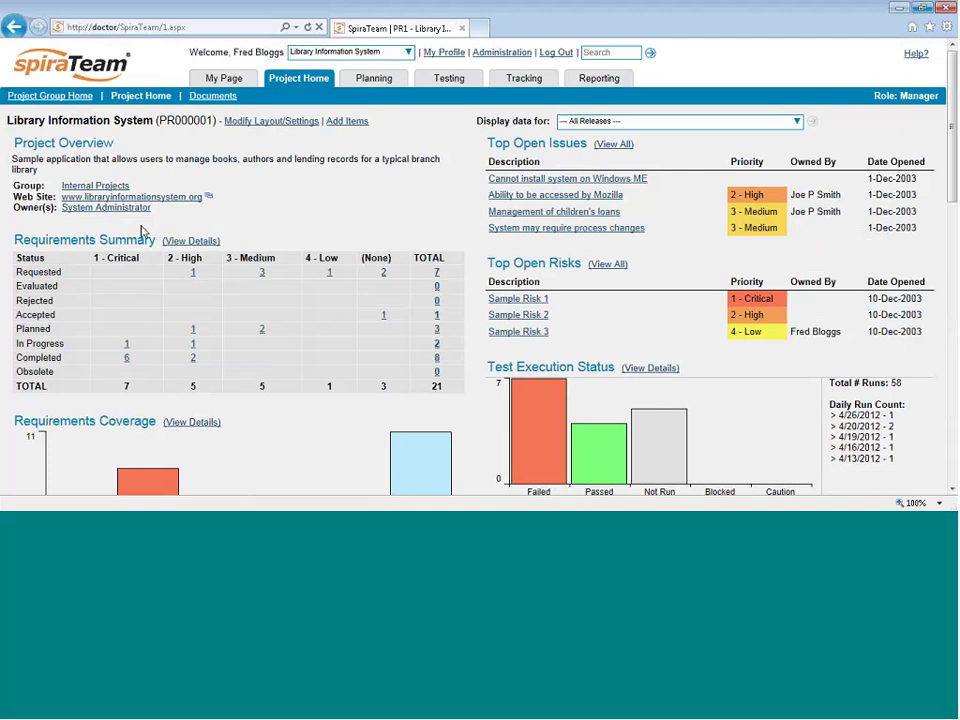
click(262, 123)
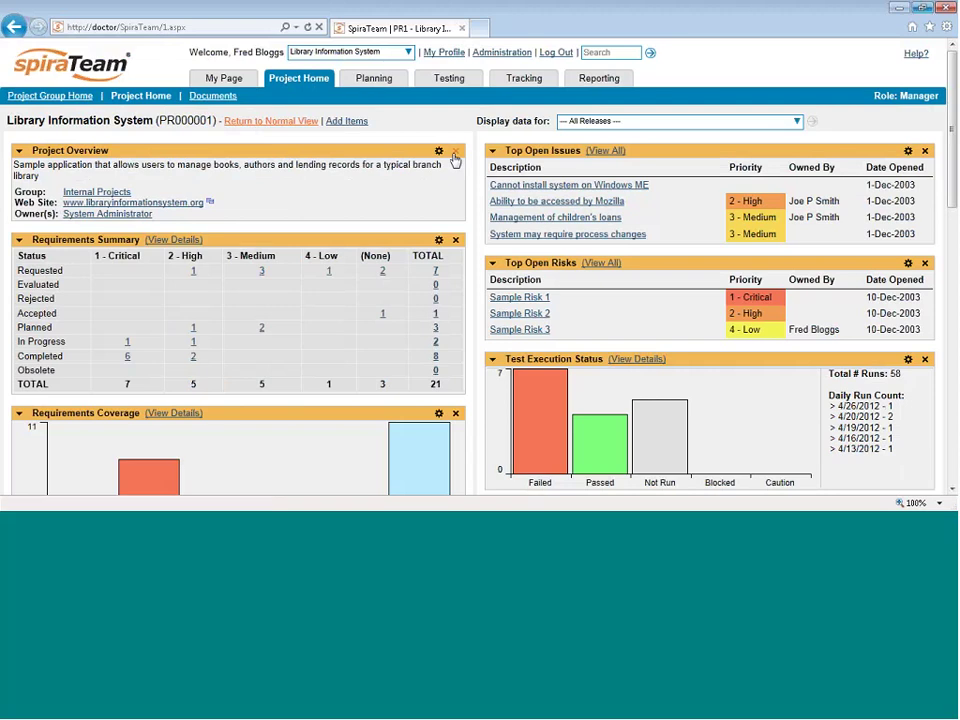
click(910, 154)
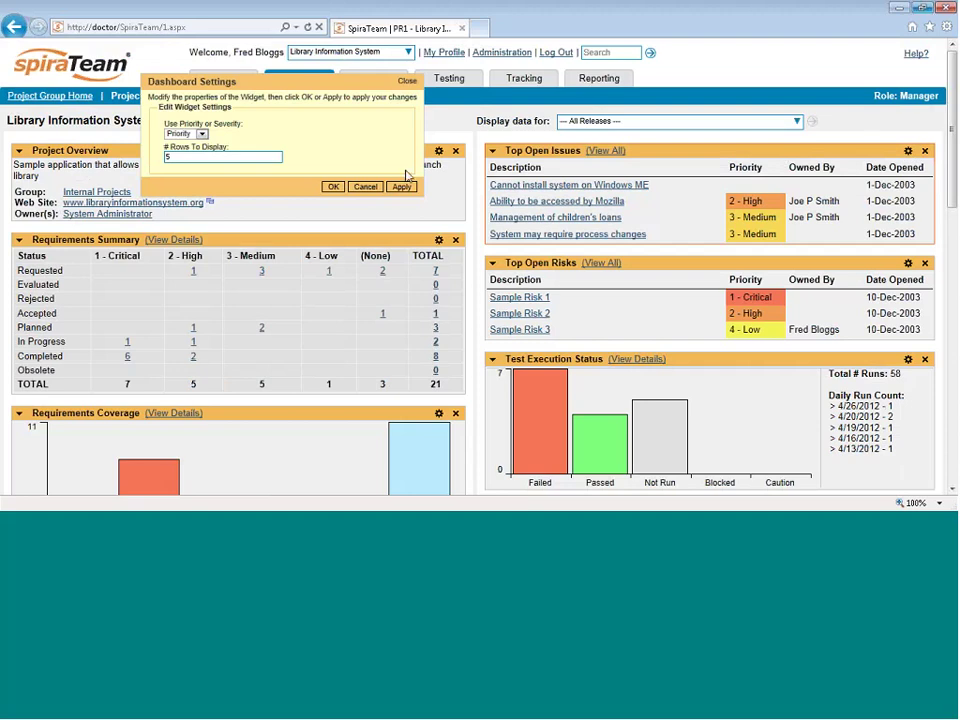
click(377, 189)
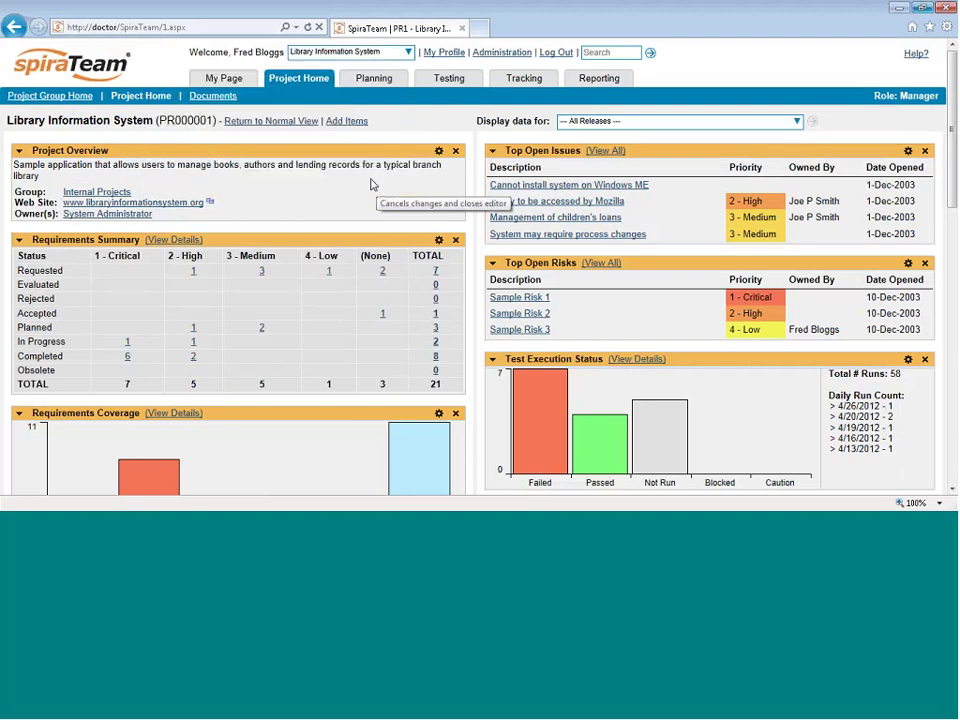
click(354, 126)
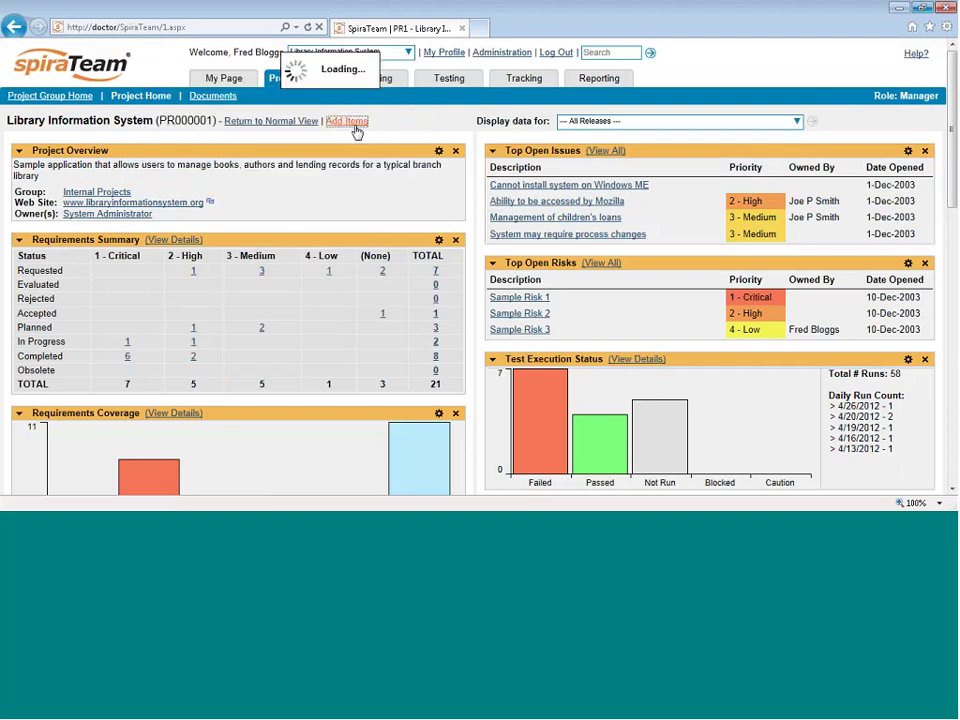
click(174, 125)
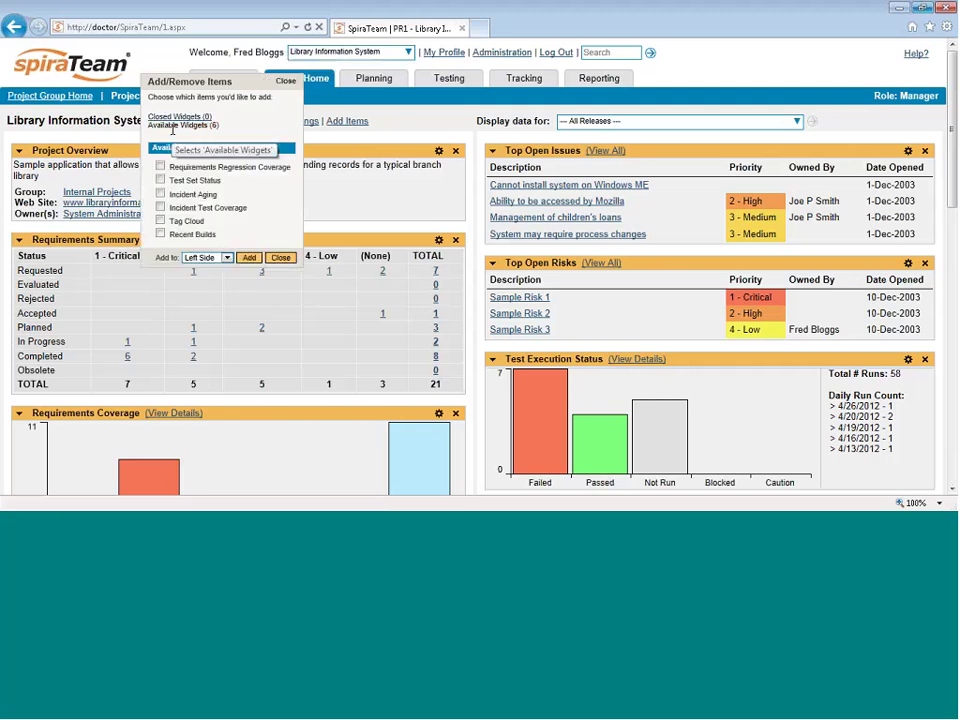
click(281, 259)
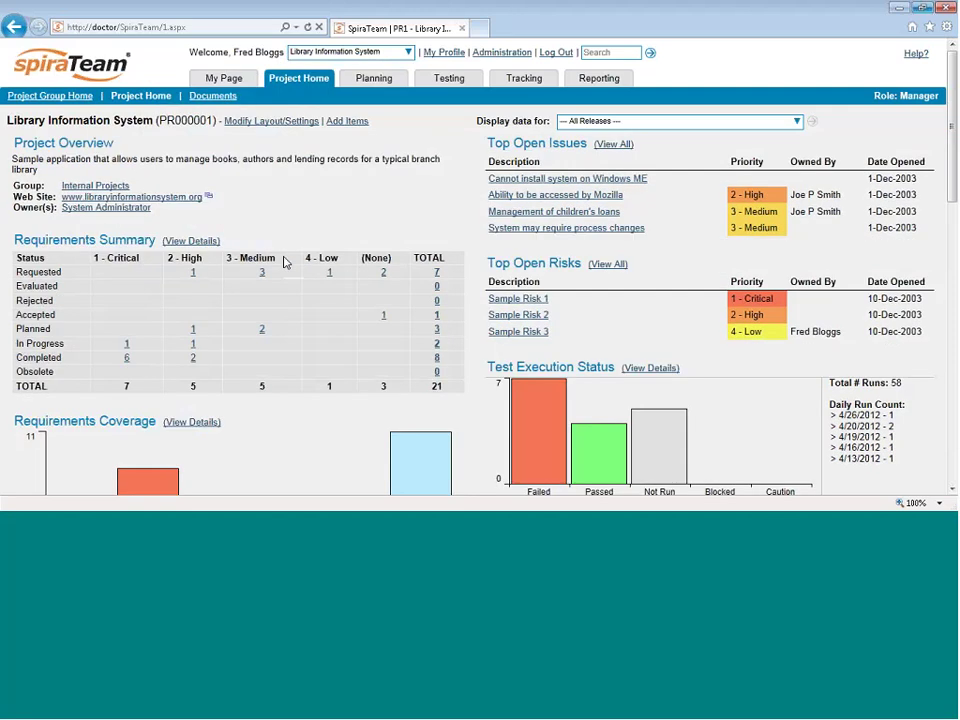